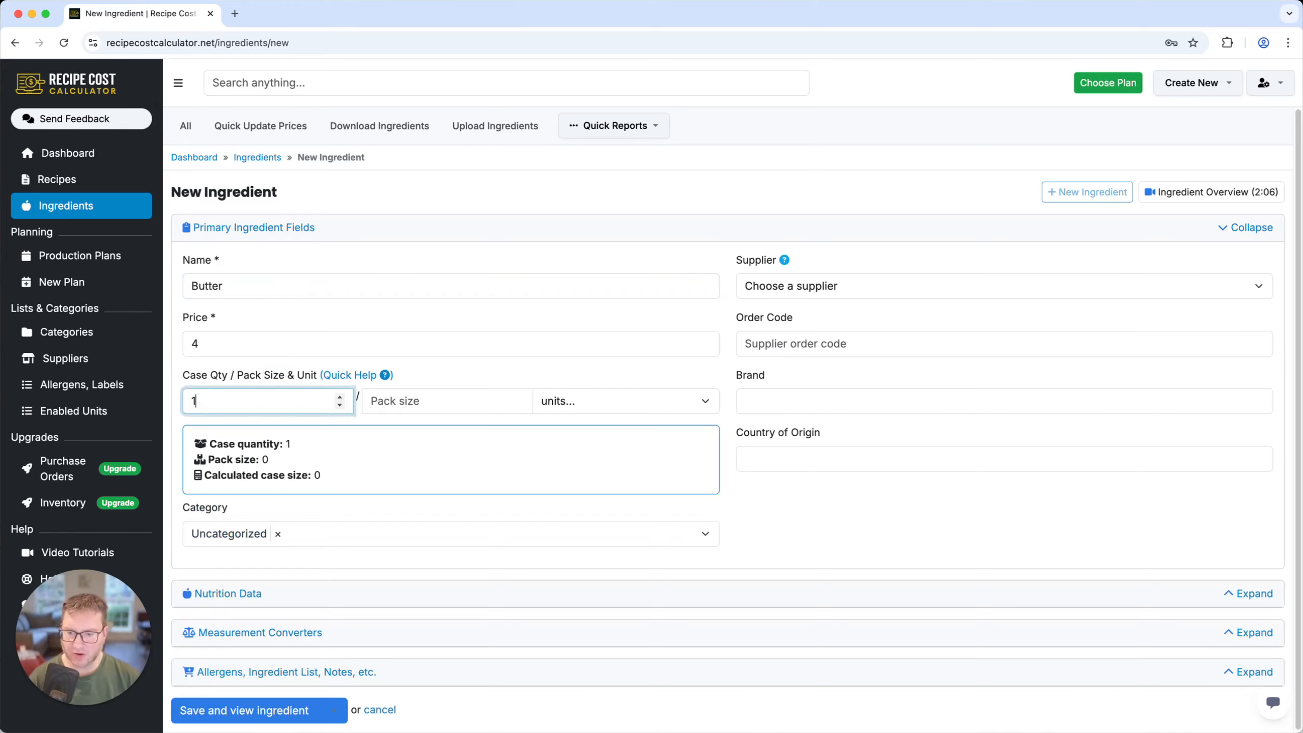
Set the Butter ingredient's pack size to 1 lb and save the ingredient
key(Tab)
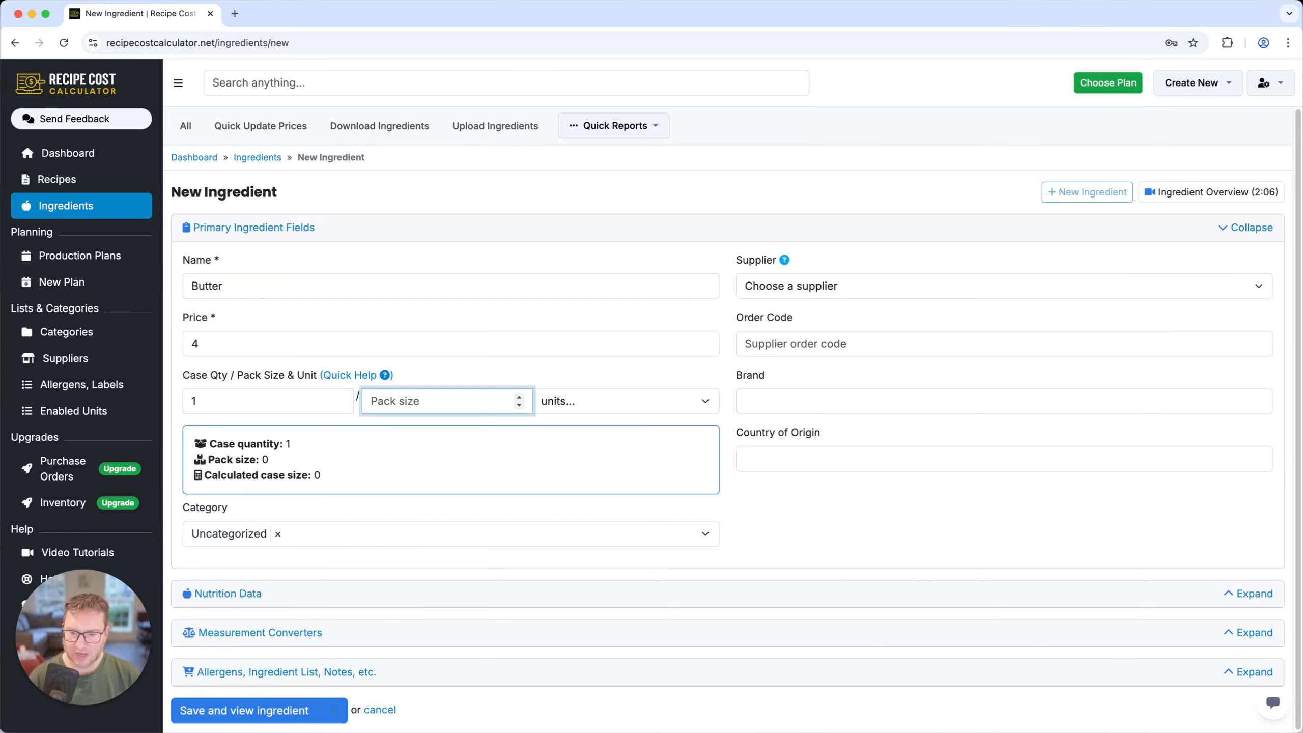
text(1)
key(Tab)
text(lb)
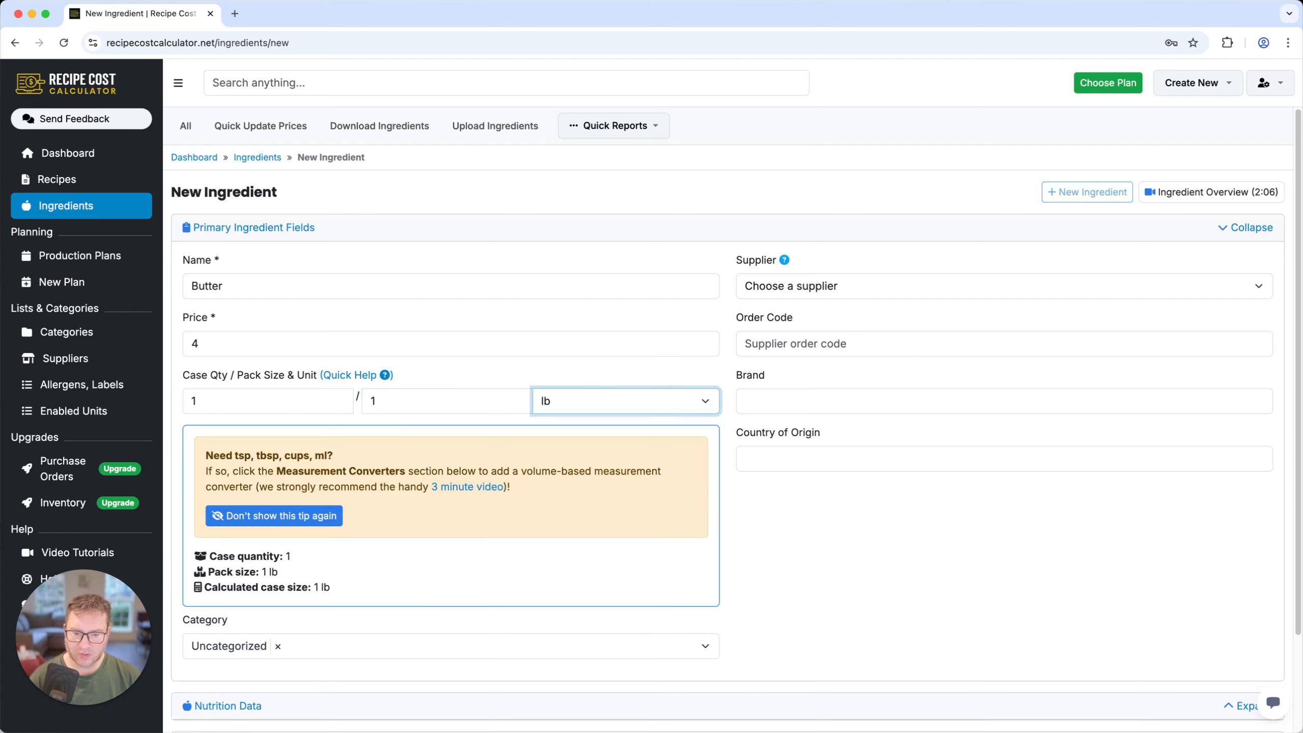
click(842, 537)
scroll(701, 589, down, 1)
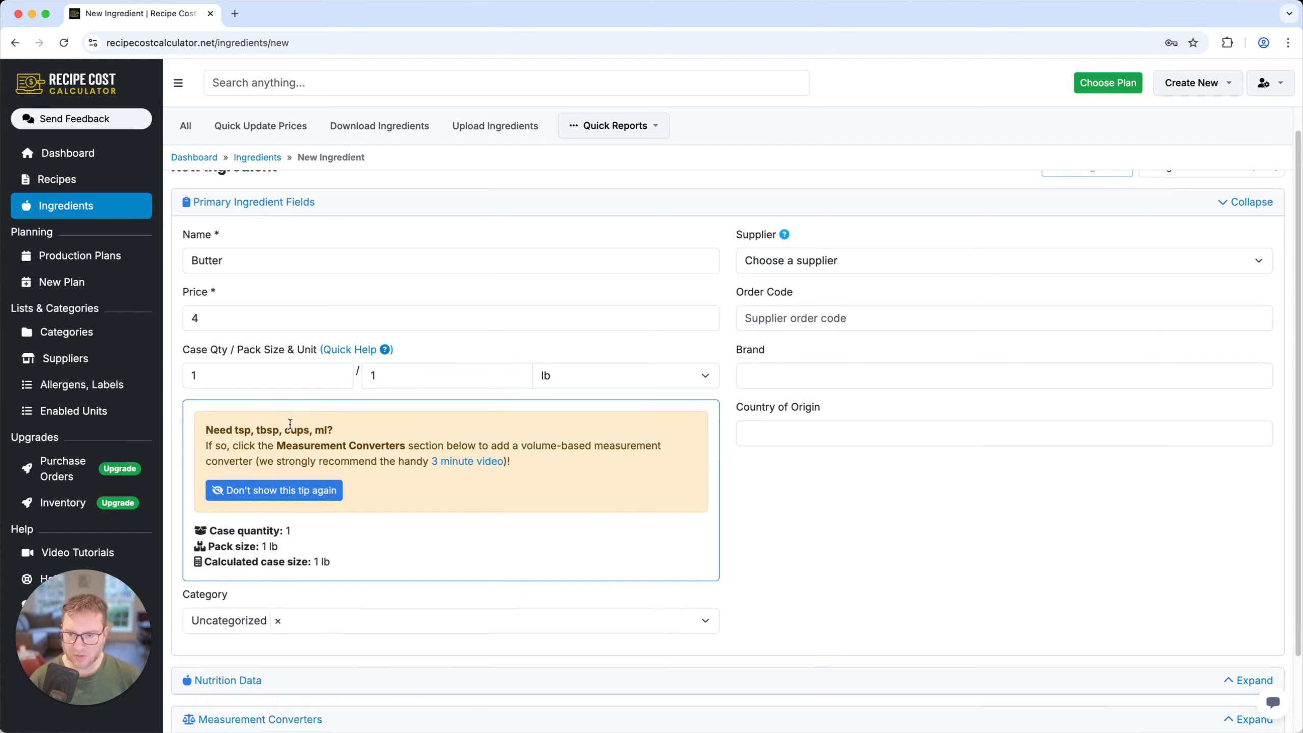
scroll(319, 383, up, 1)
scroll(306, 384, down, 3)
click(251, 717)
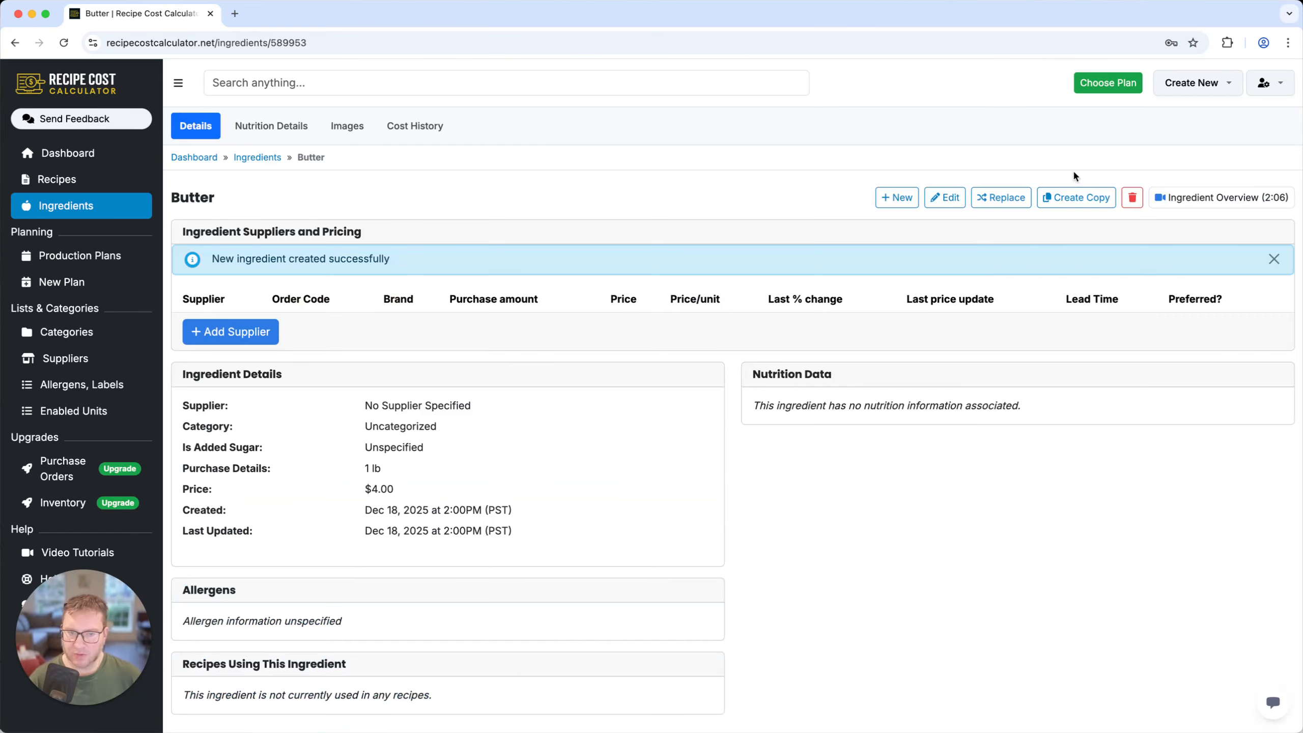
Start a new ingredient named Eggs with a price of 12
click(898, 198)
click(248, 276)
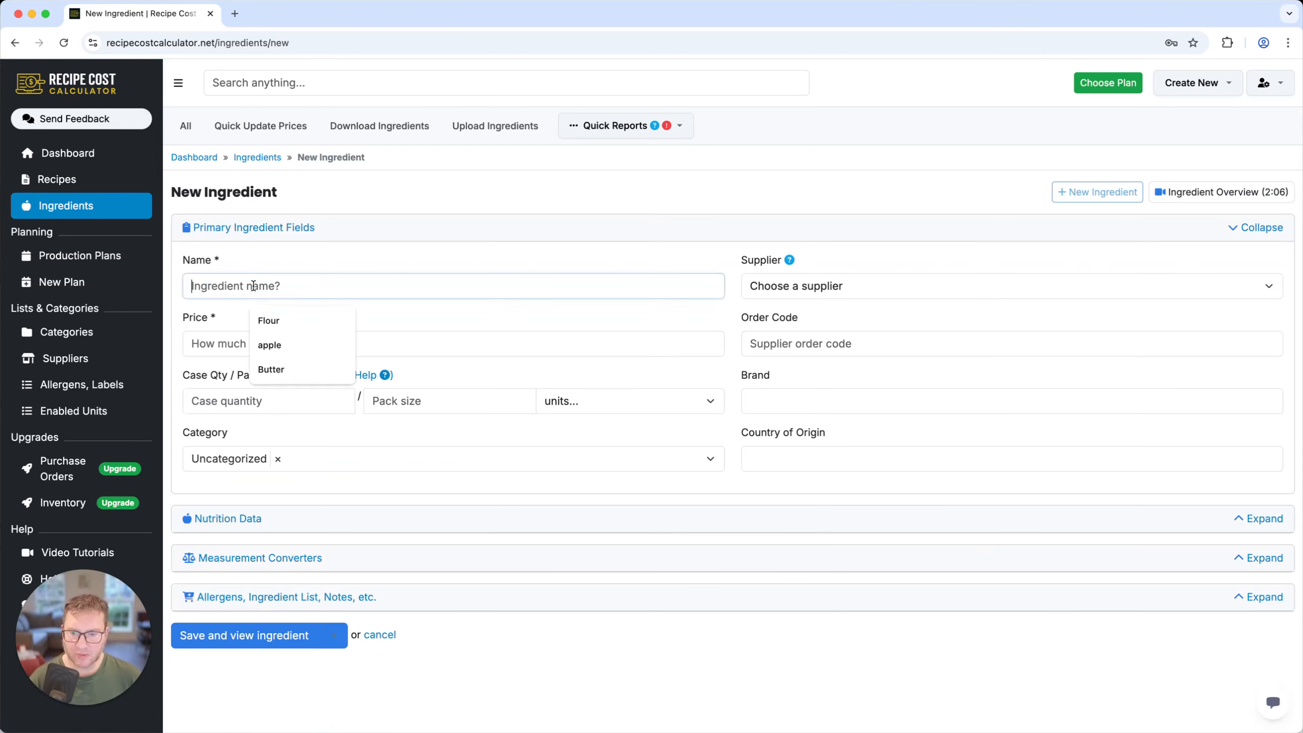
text(Eggs)
key(Tab)
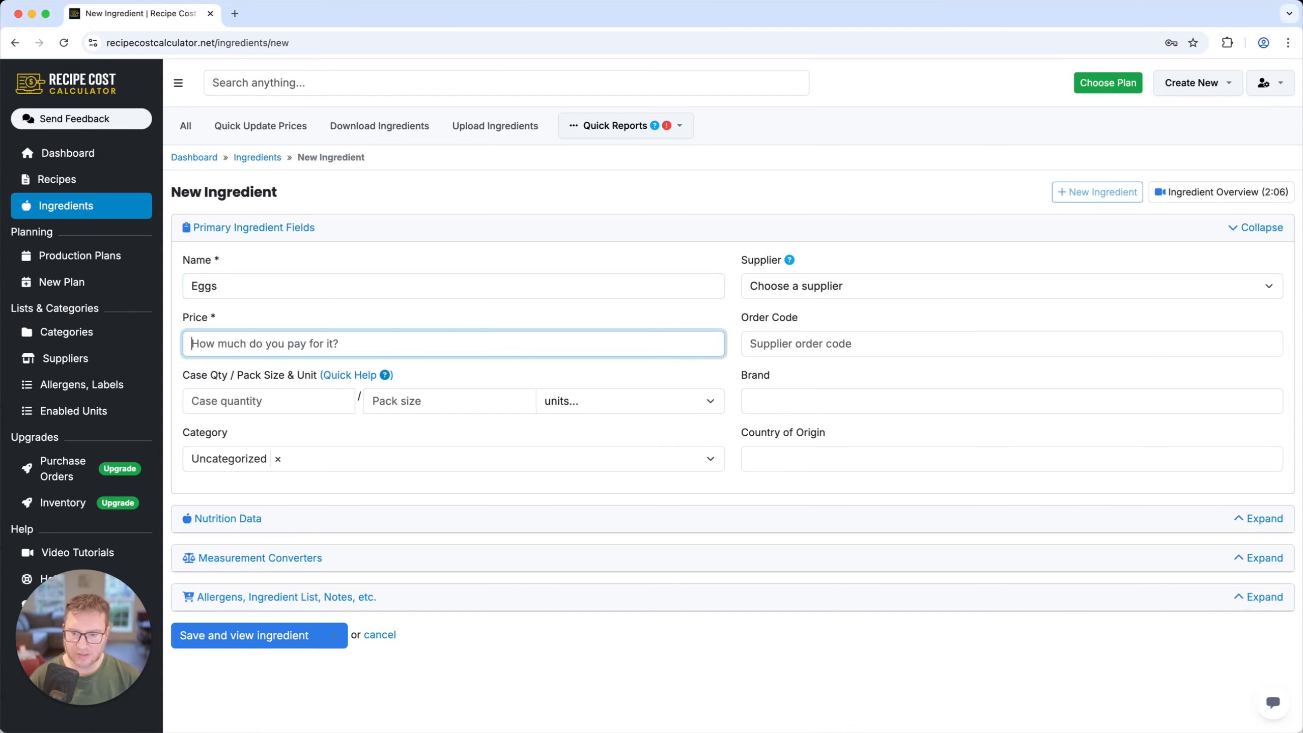
text(12)
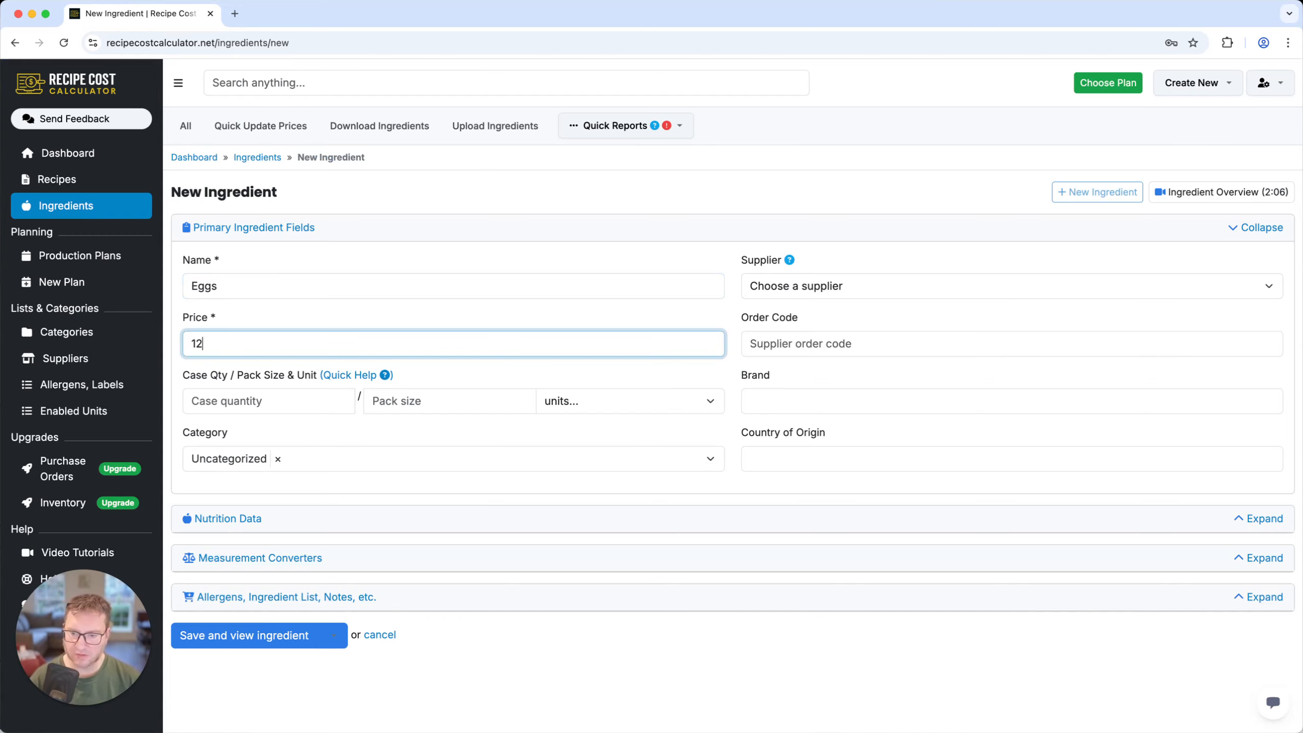
Set the Eggs case quantity to 1 and the pack size to 36 each, and save the ingredient
click(340, 401)
text(1)
key(Tab)
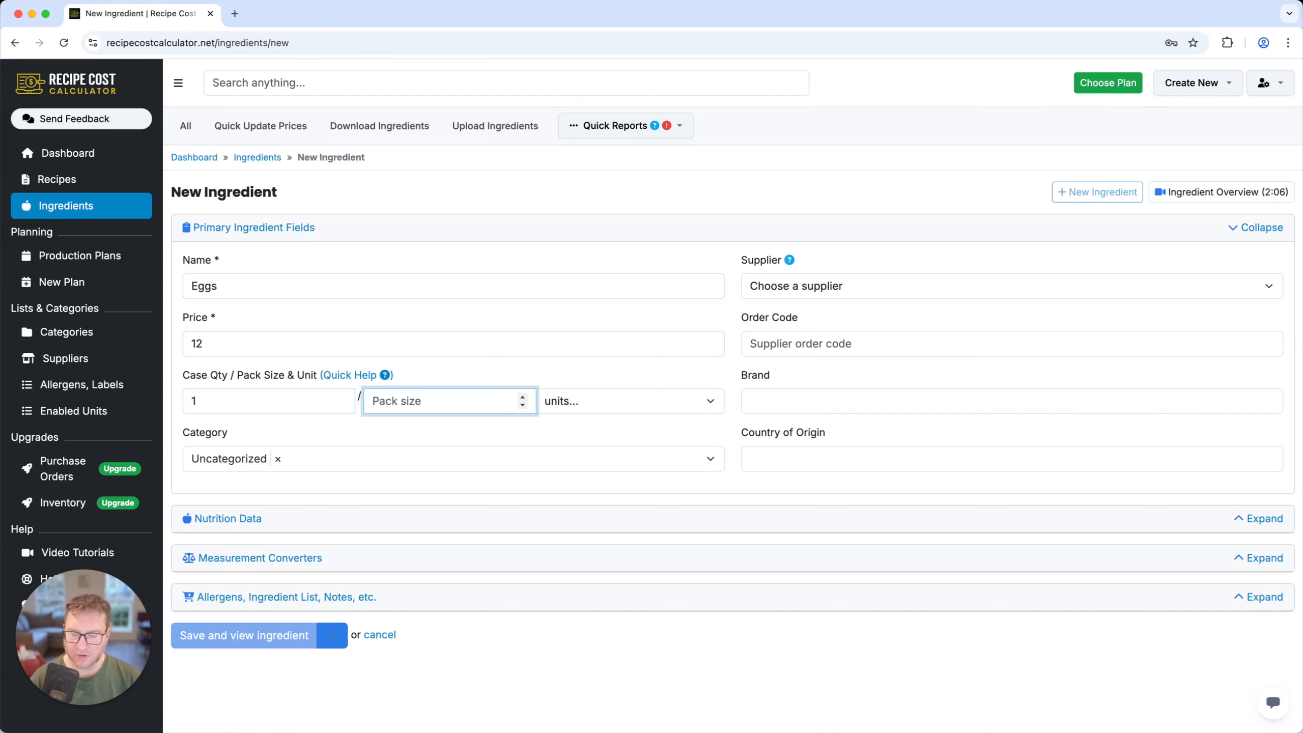
text(36)
key(Tab)
key(e)
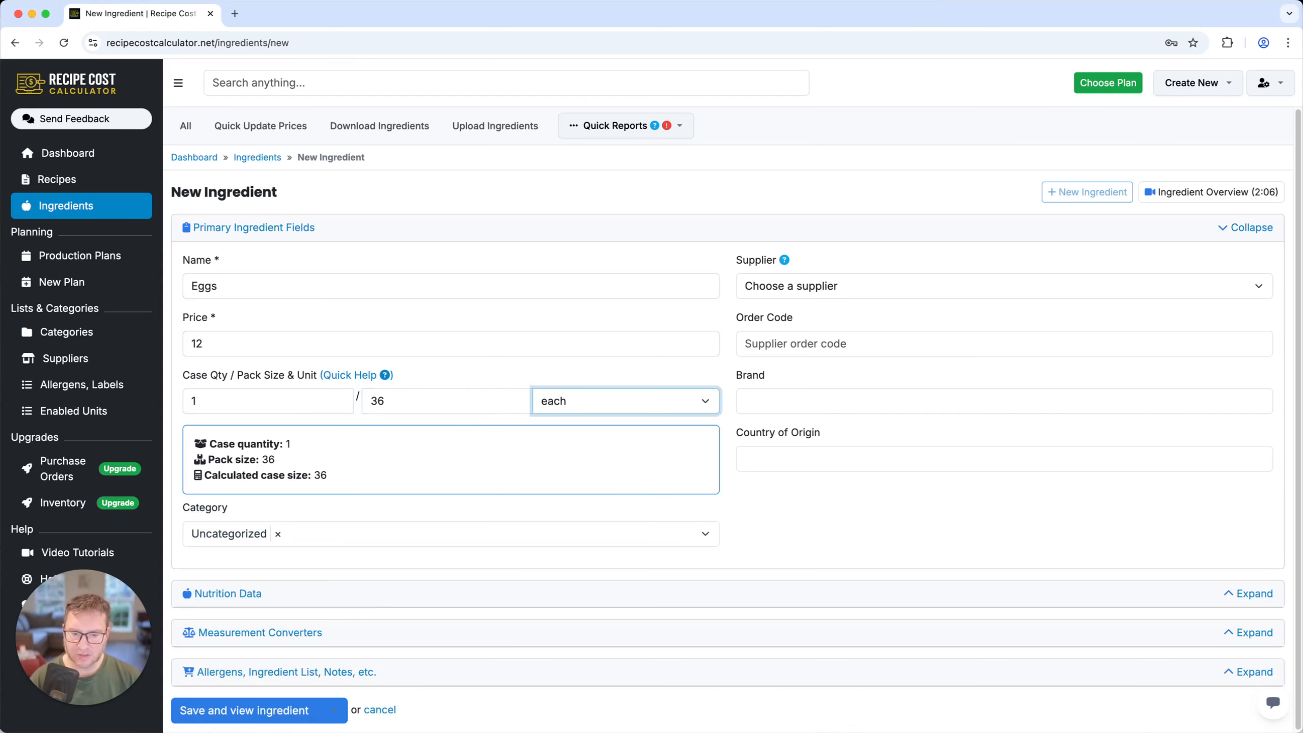
scroll(247, 714, down, 3)
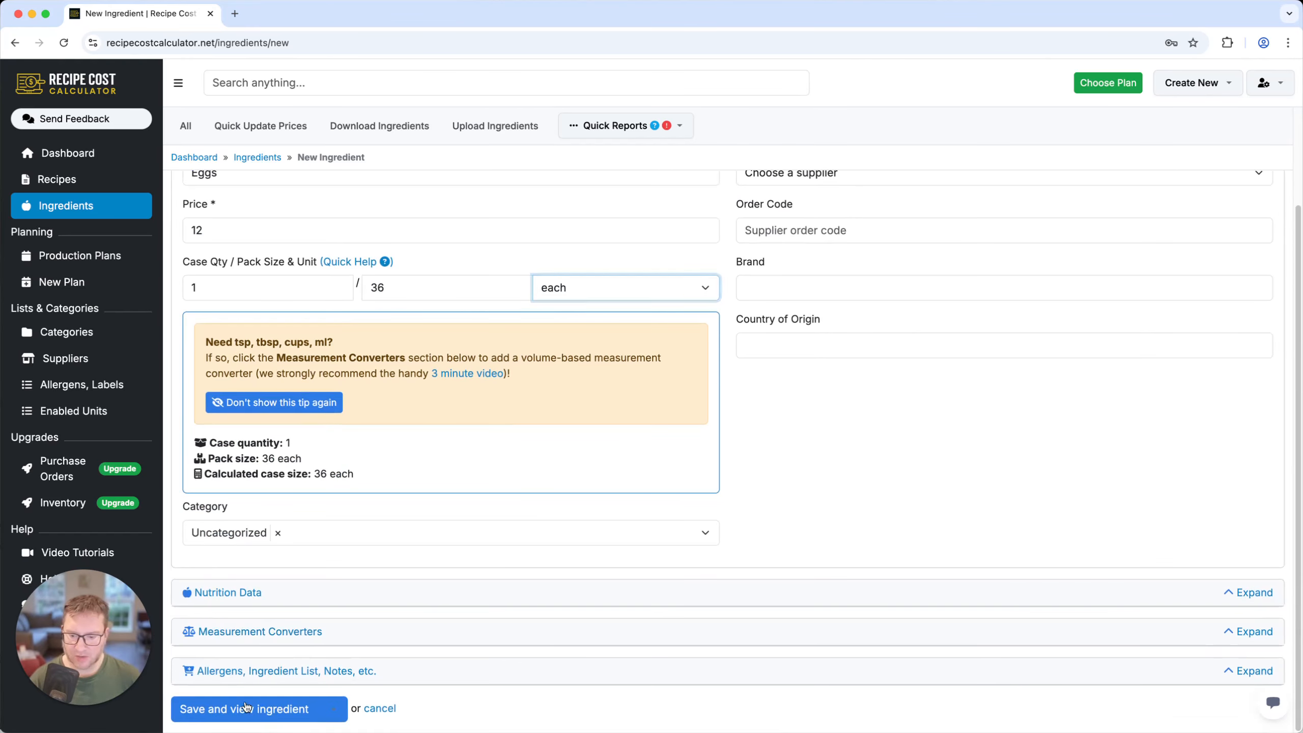
click(246, 708)
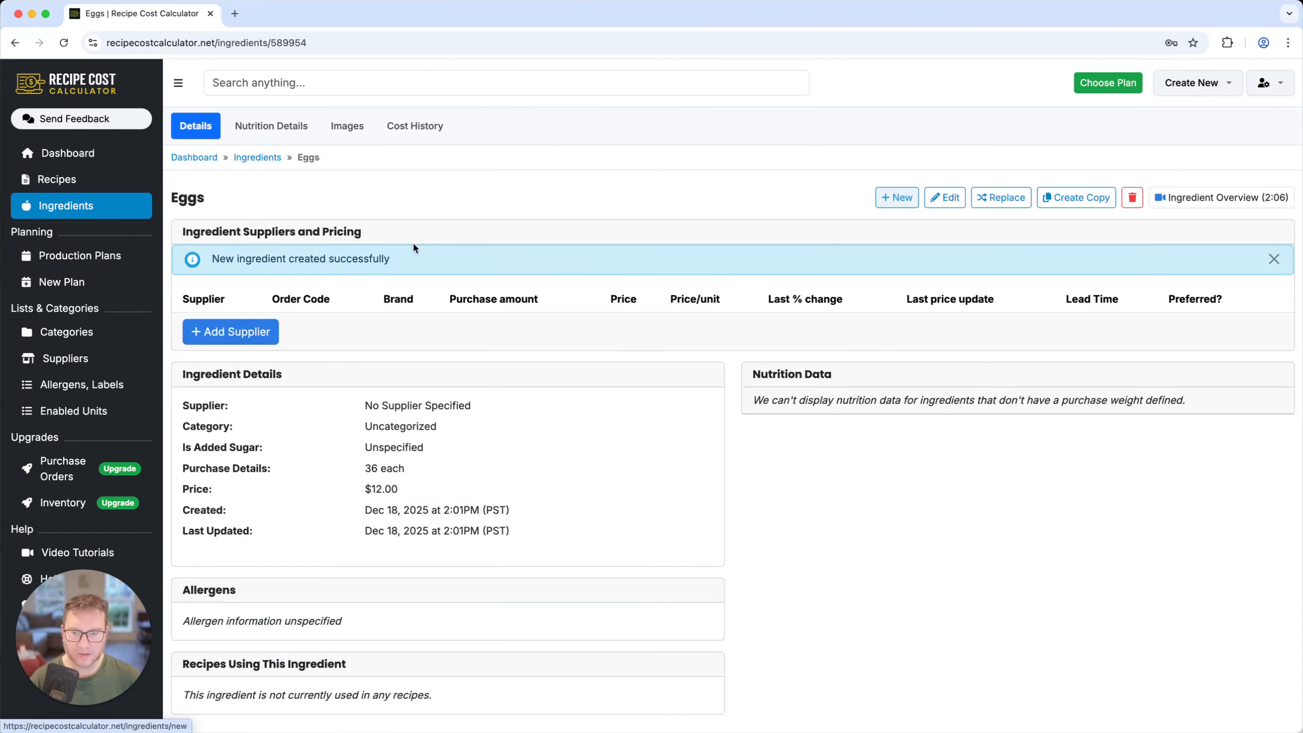
Start a new ingredient named Mushrooms with a price of 4
click(897, 197)
text(Mushrooms)
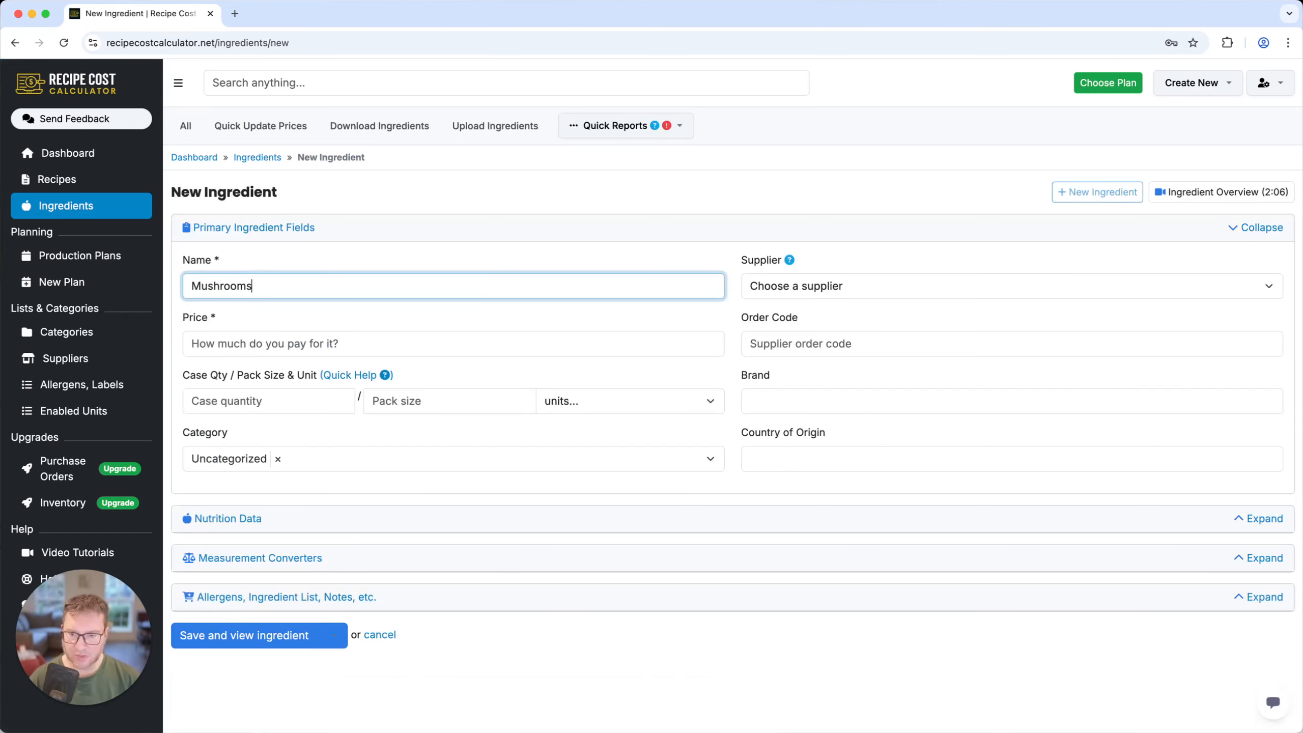
key(Tab)
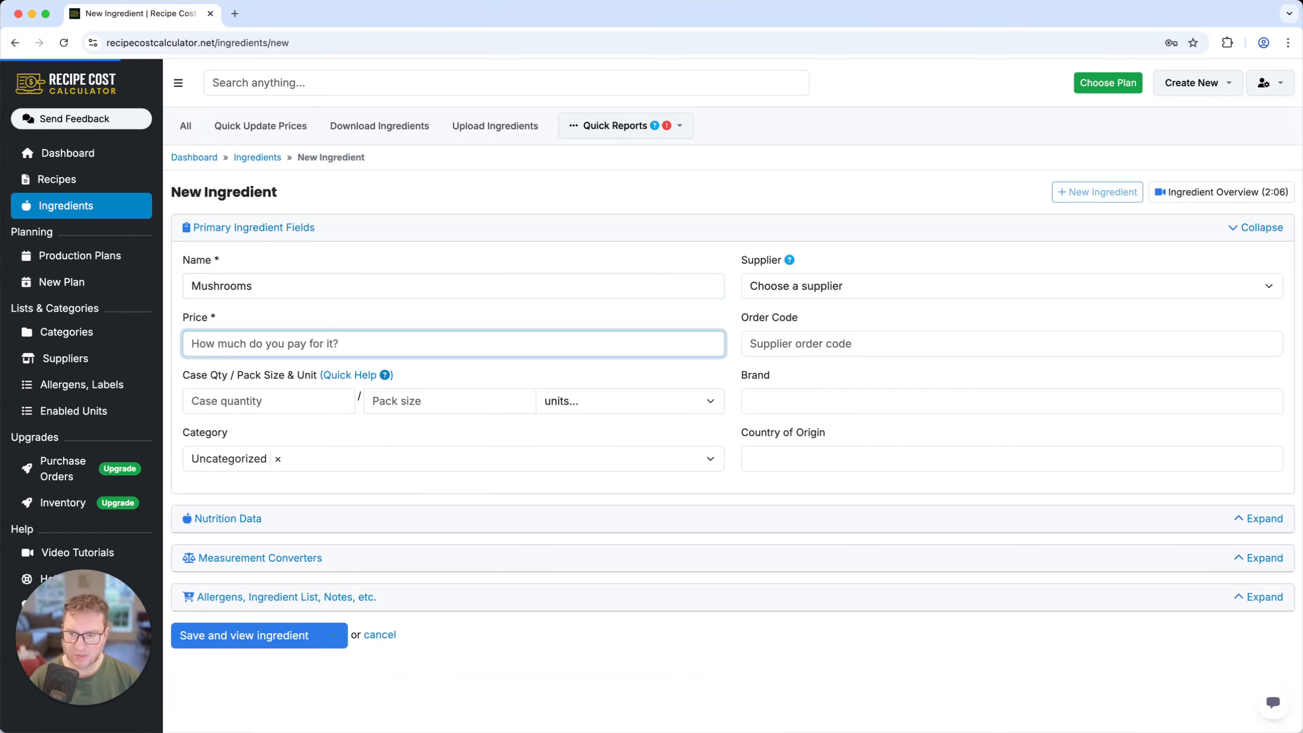
text(4)
Set the Mushrooms case quantity to 1 and the pack size to 1 lb, and save the ingredient
key(Tab)
key(Tab)
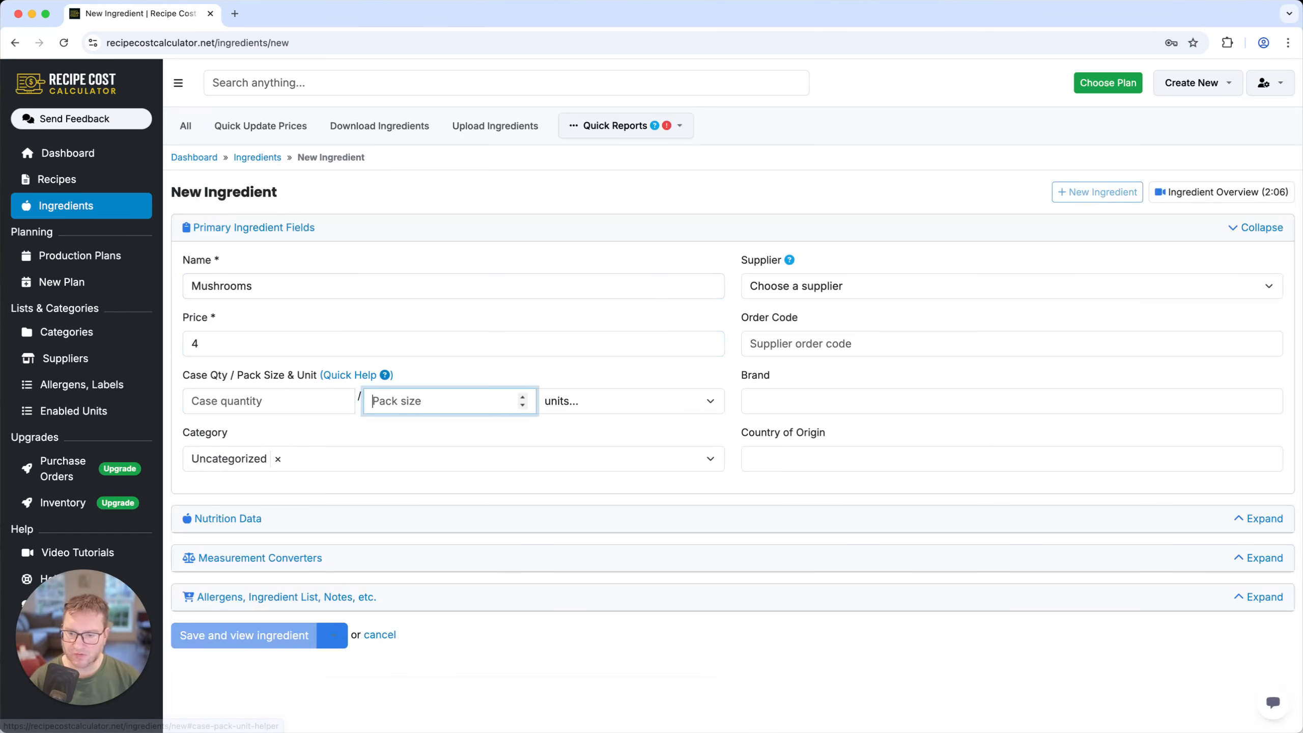
text(1)
key(Tab)
text(1)
key(Tab)
key(shift+Tab)
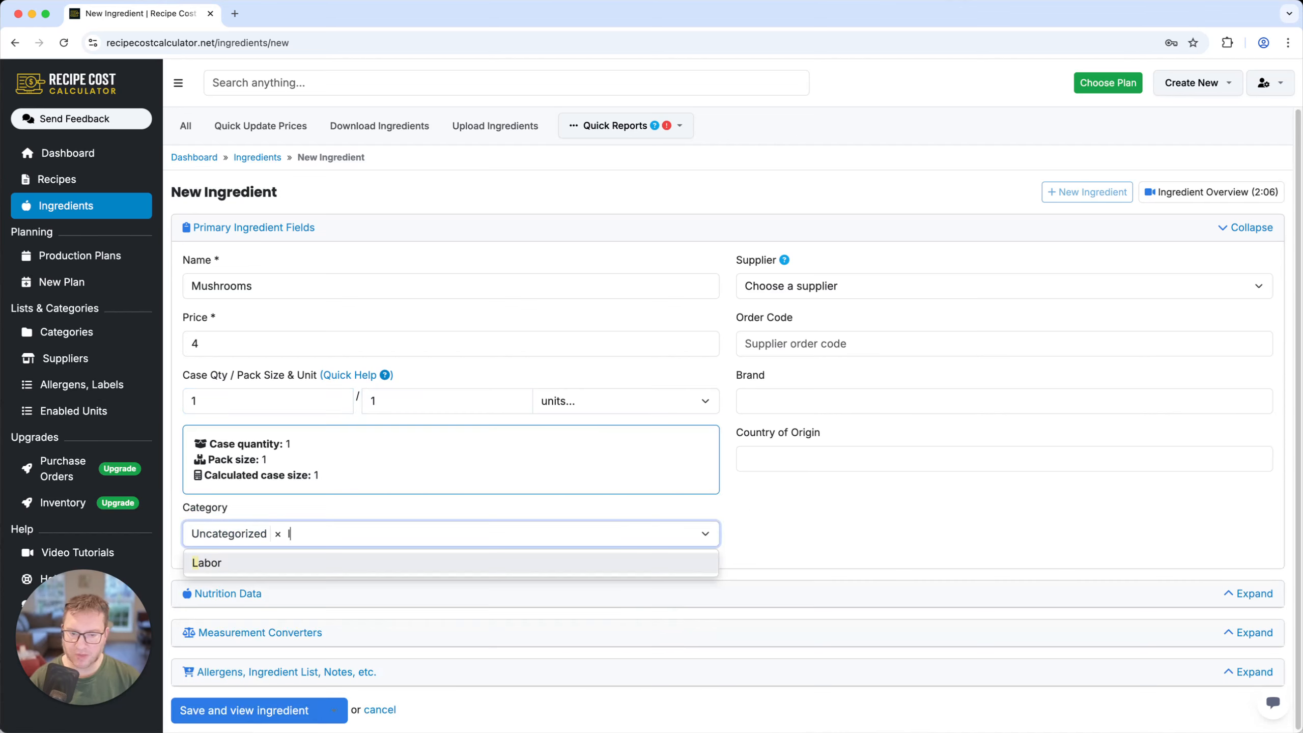
key(Return)
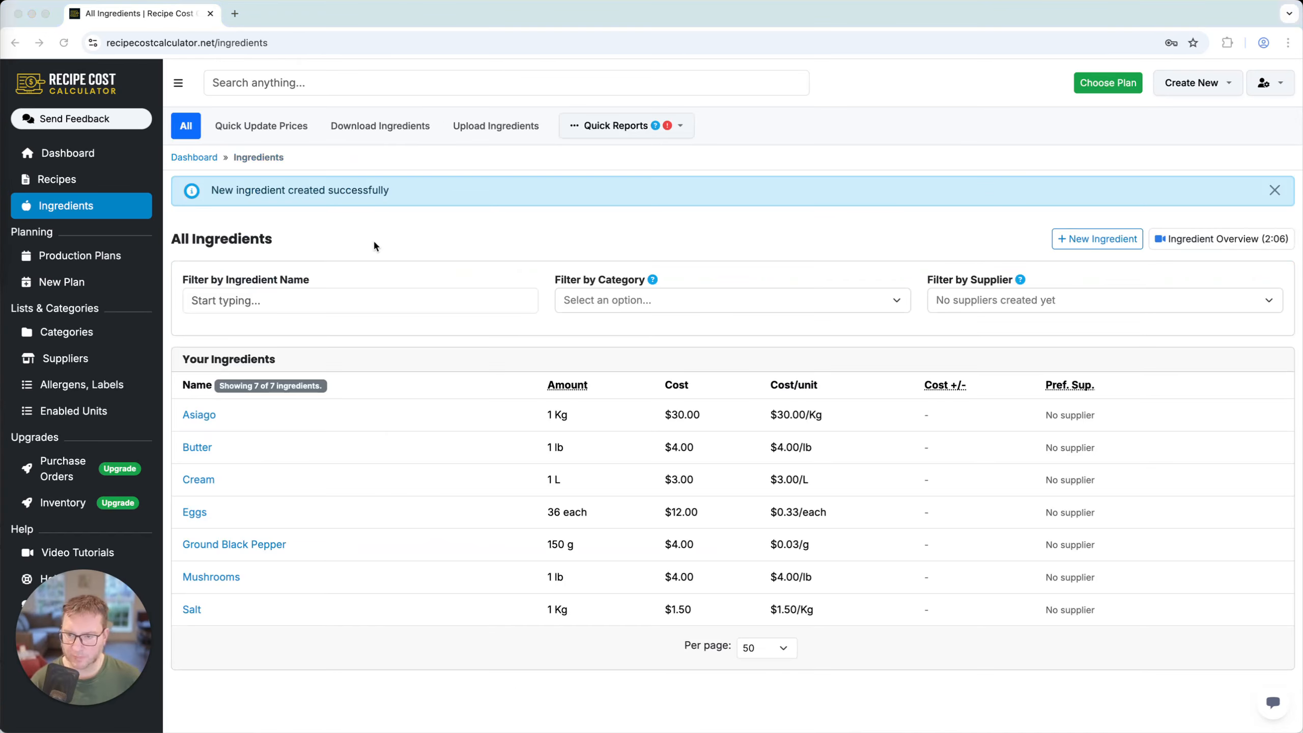
click(375, 242)
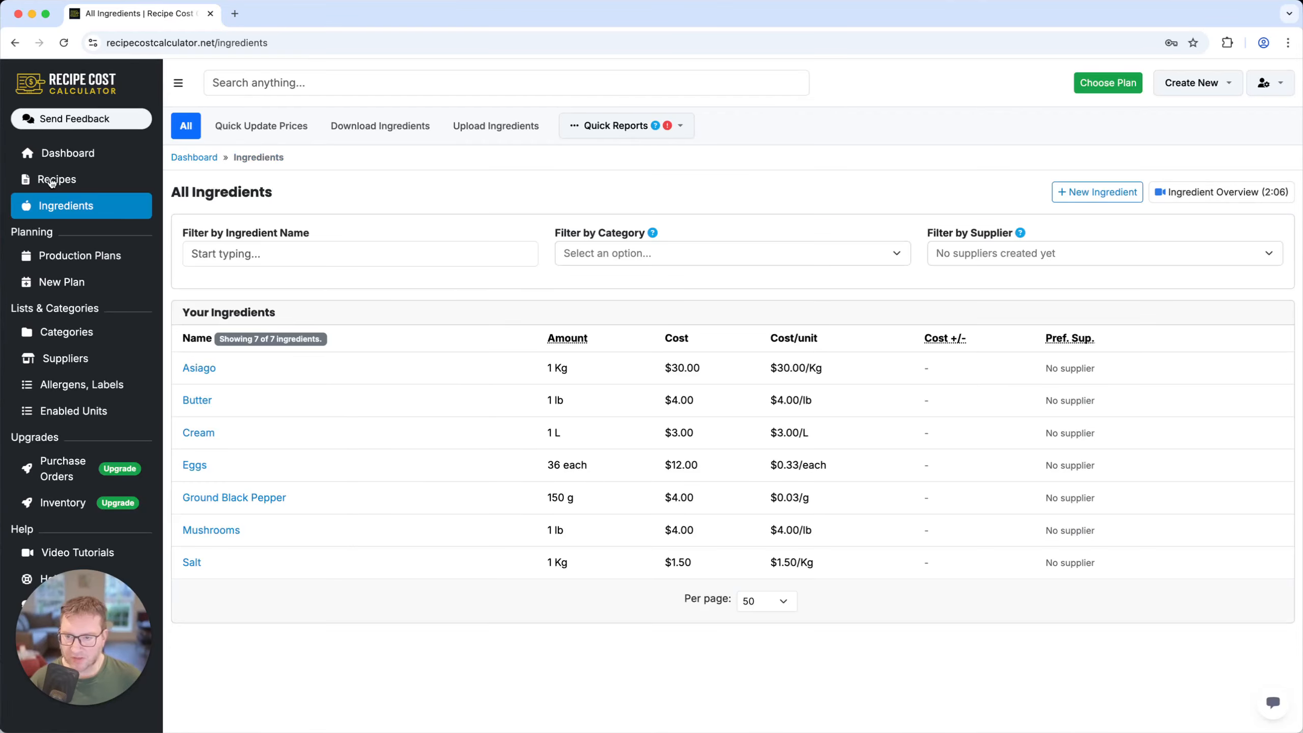
Start a new recipe named Mushroom Omelette
click(51, 178)
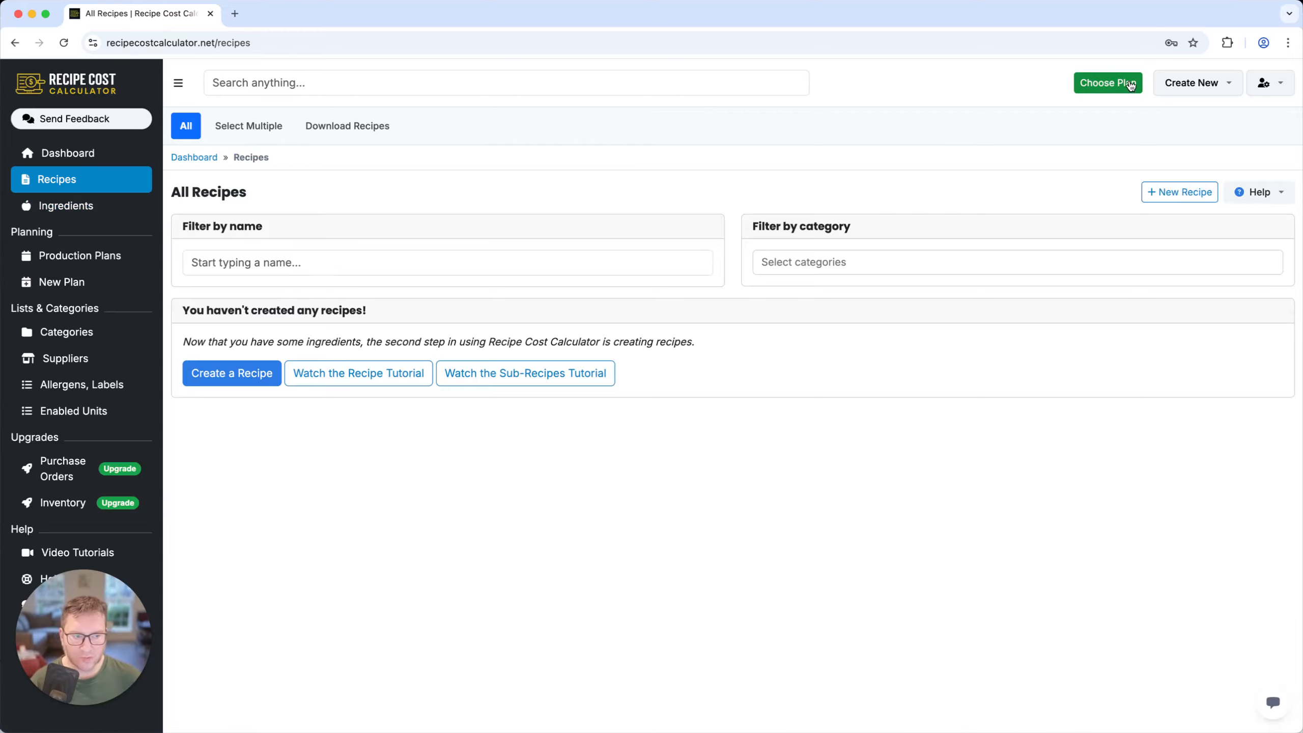
click(1180, 192)
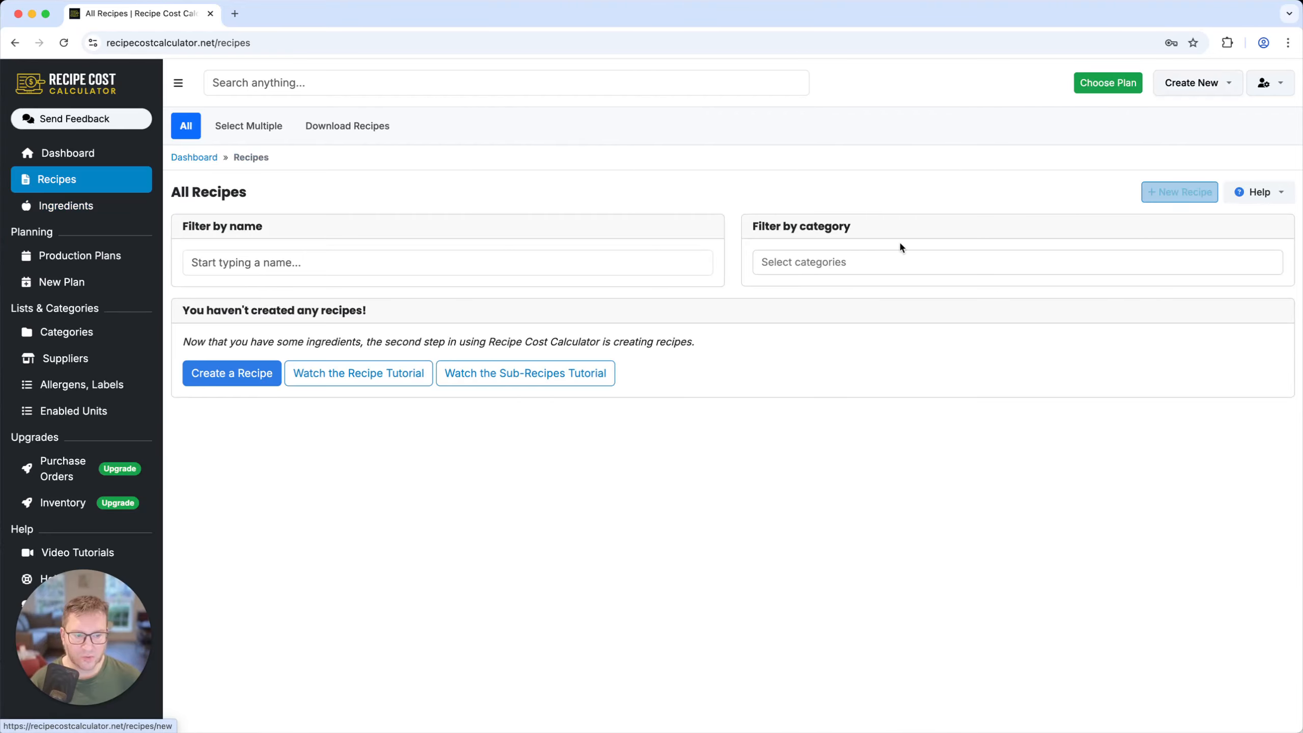
click(278, 279)
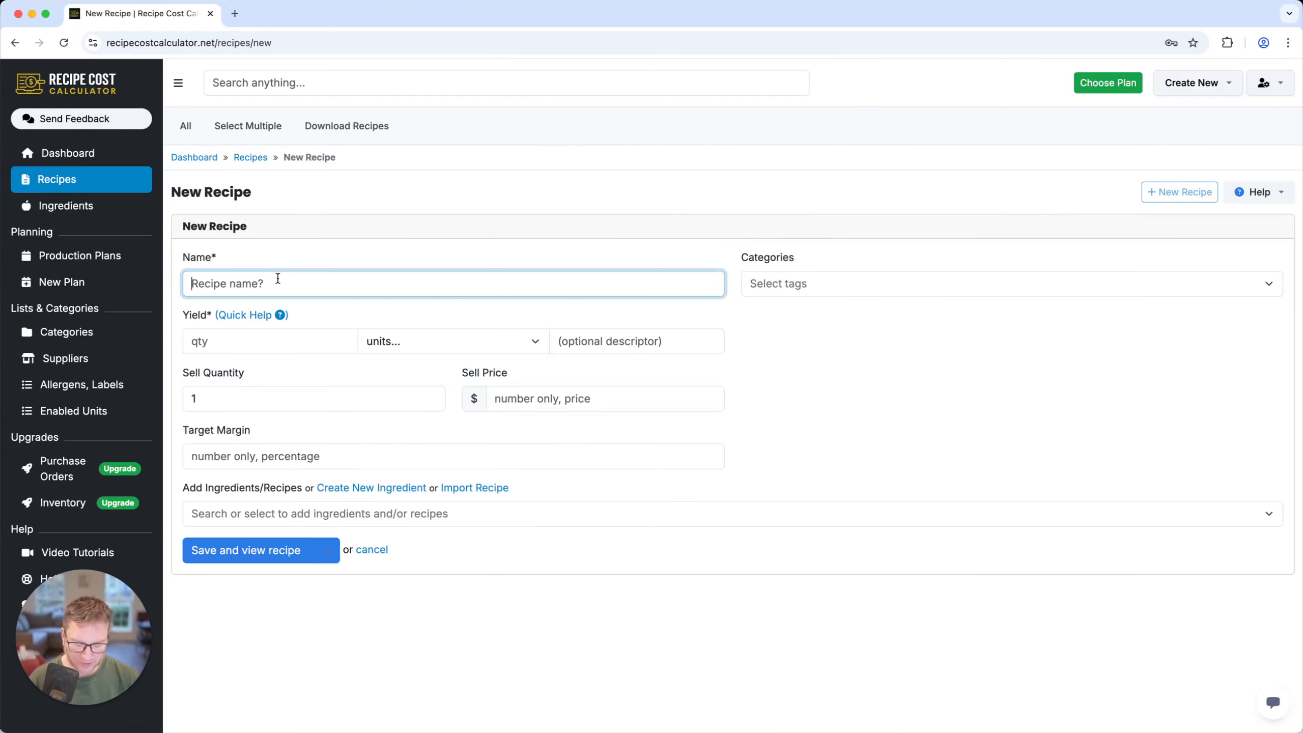
text(Mushroom O)
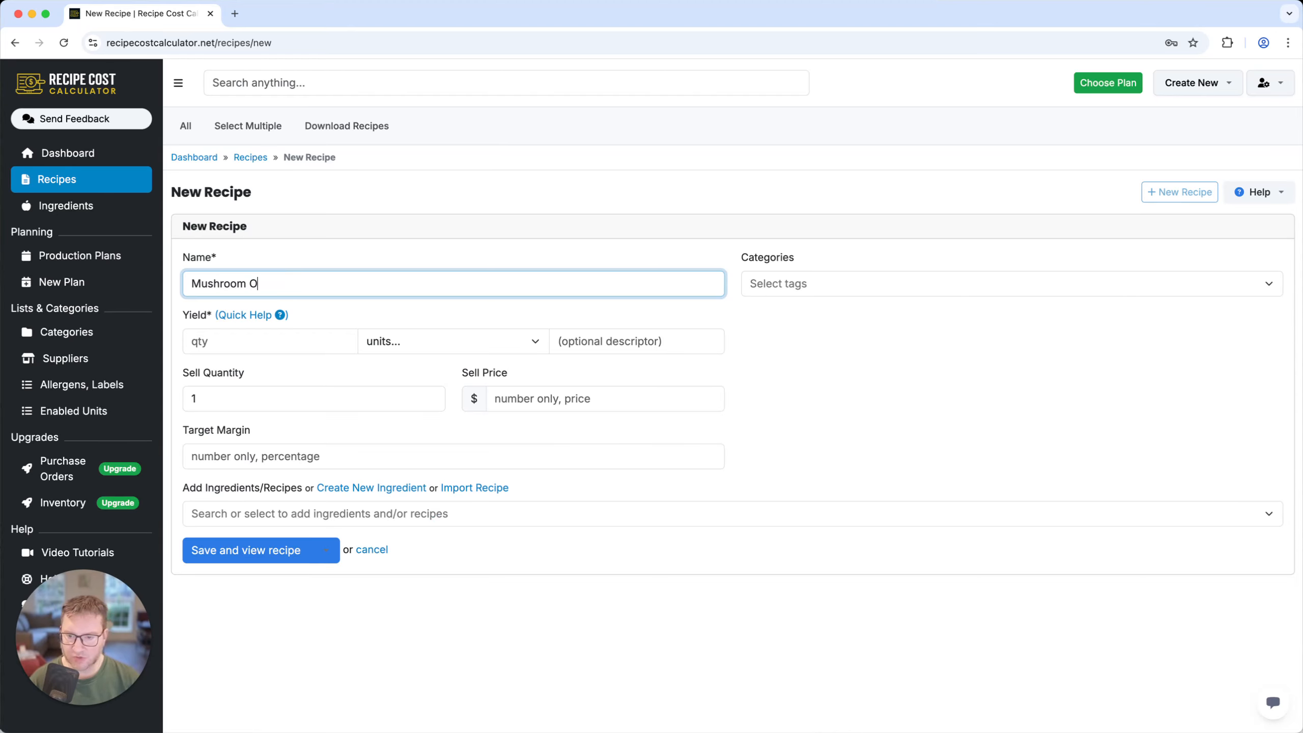
text(meleg)
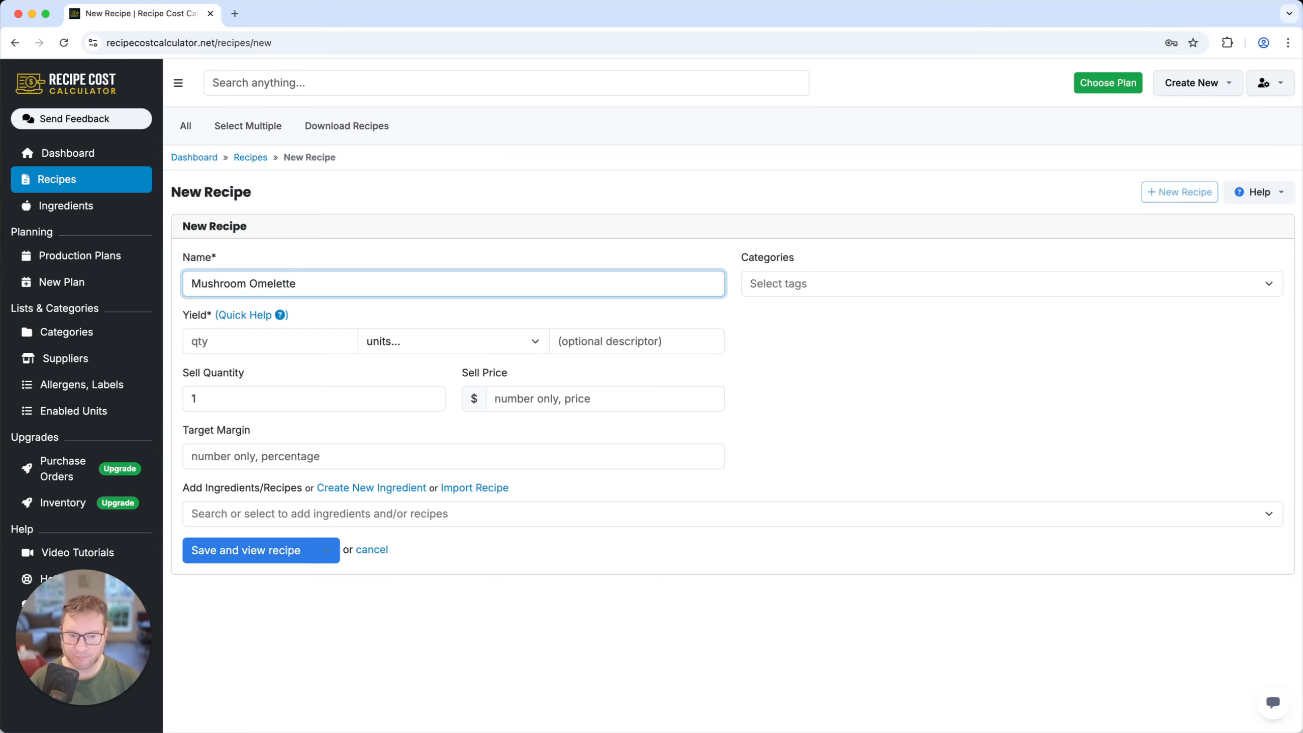
Set the recipe yield to 1 each with the descriptor "omelette"
click(312, 341)
text(1)
click(420, 339)
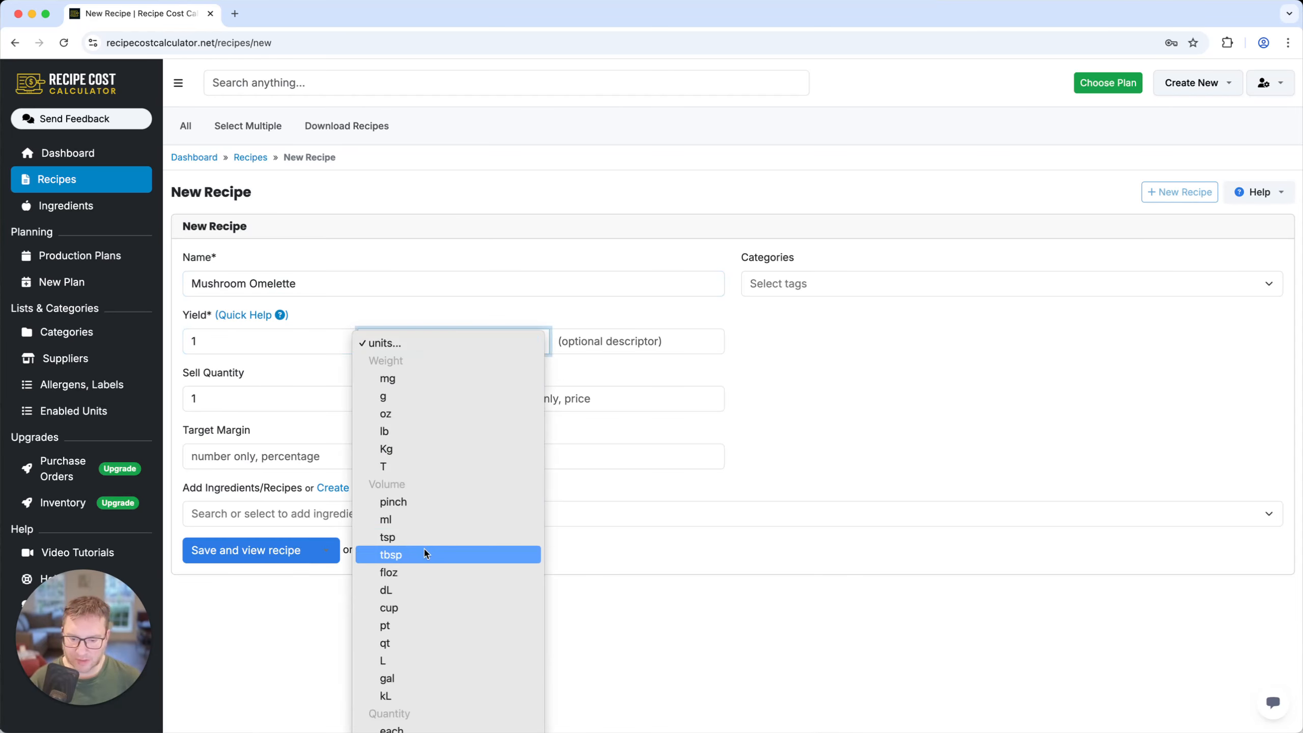
click(401, 729)
click(632, 330)
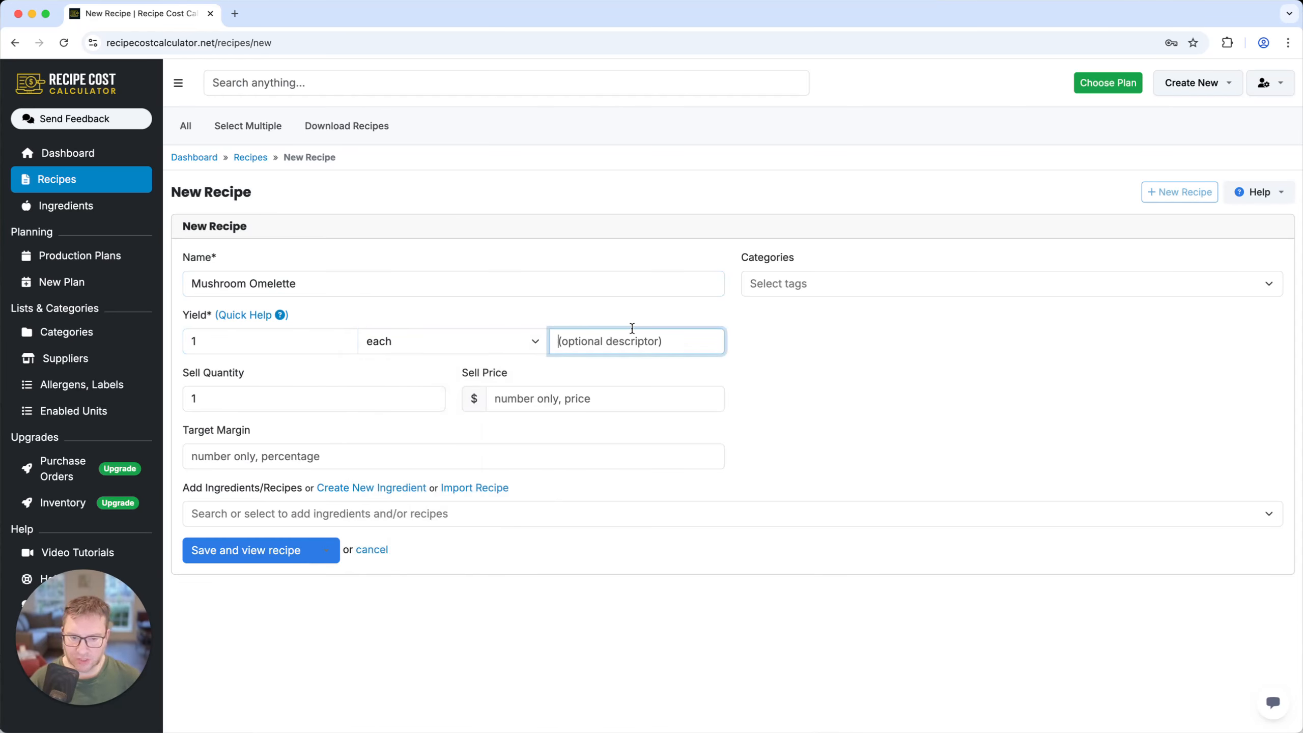
text(omelette)
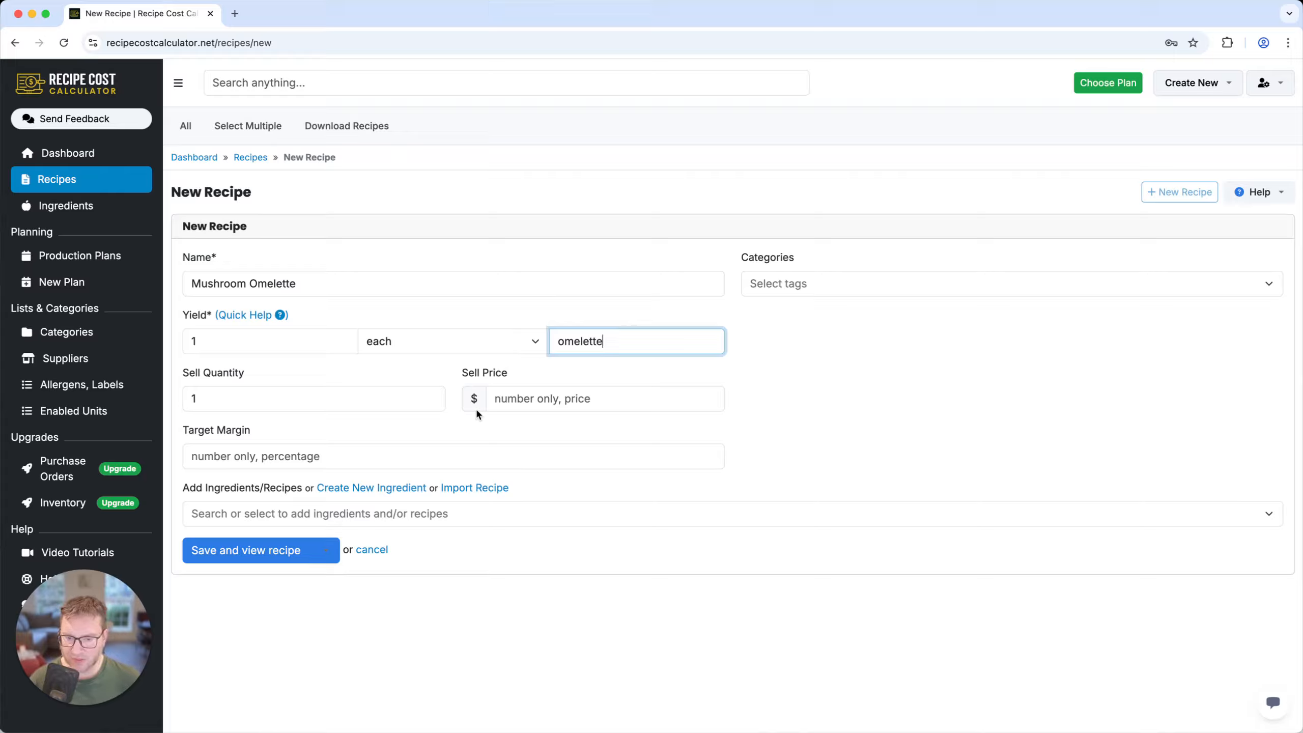
Set the recipe's sell price to $10.99
click(526, 399)
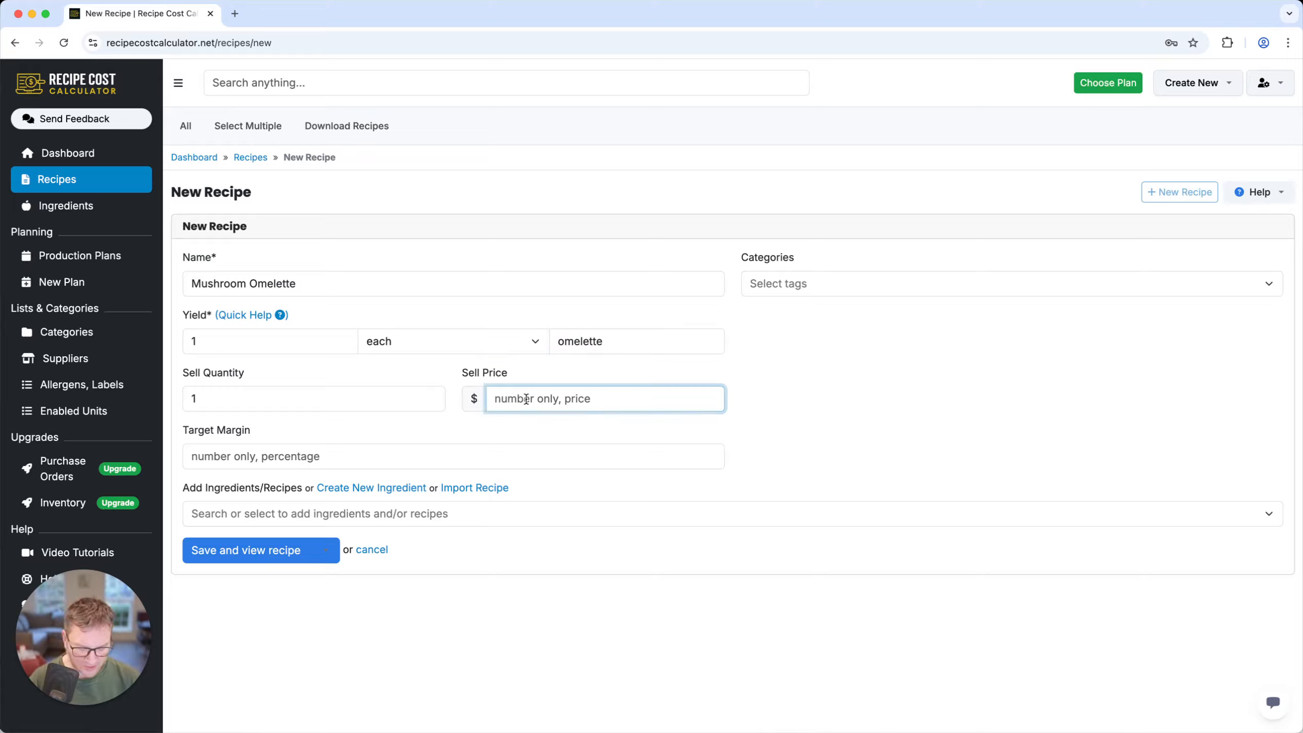
text(10.99)
key(Tab)
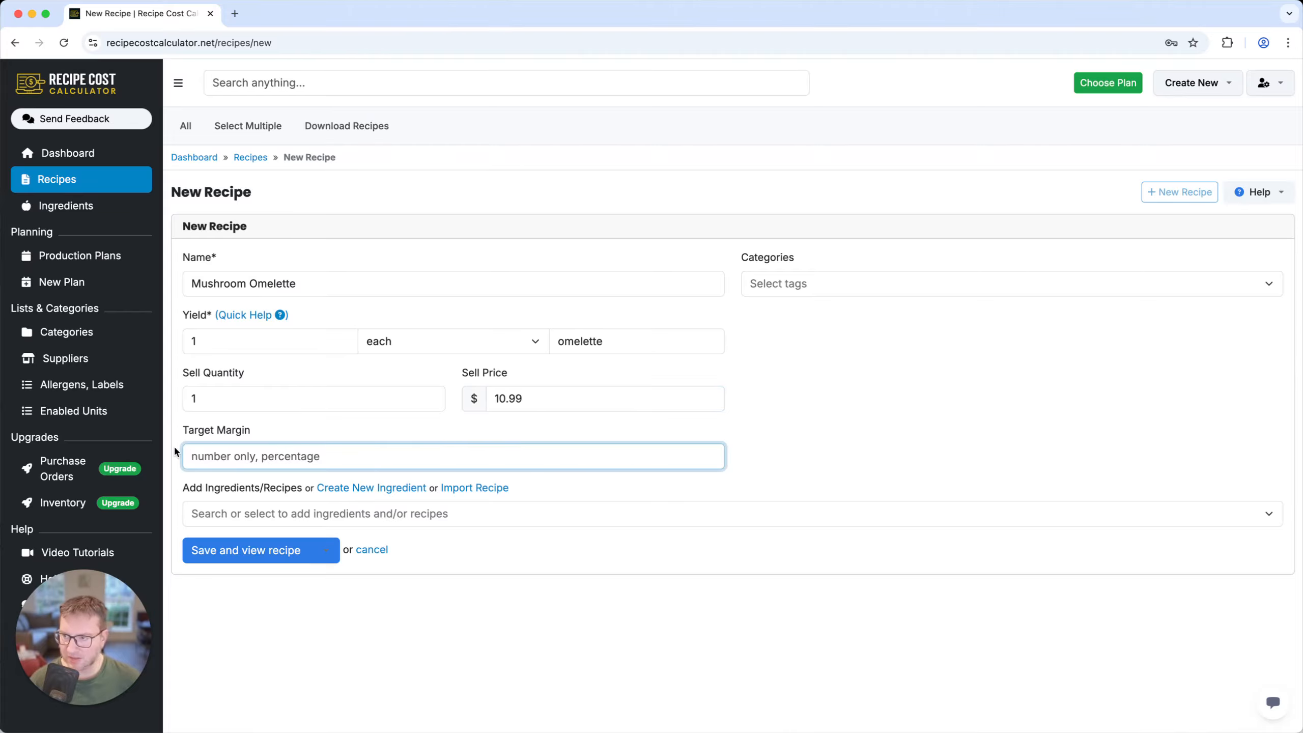
Add Asiago, Butter and Cream to the recipe's ingredients
click(308, 518)
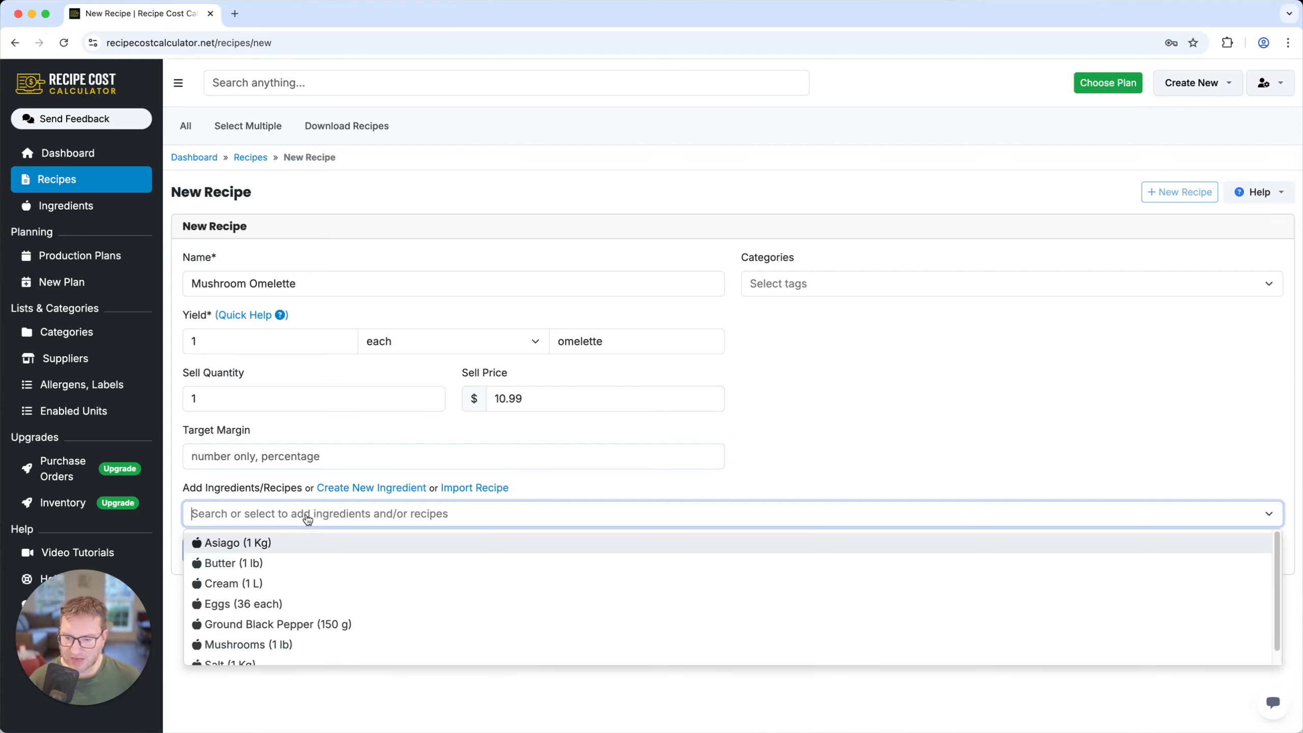
click(259, 543)
click(248, 573)
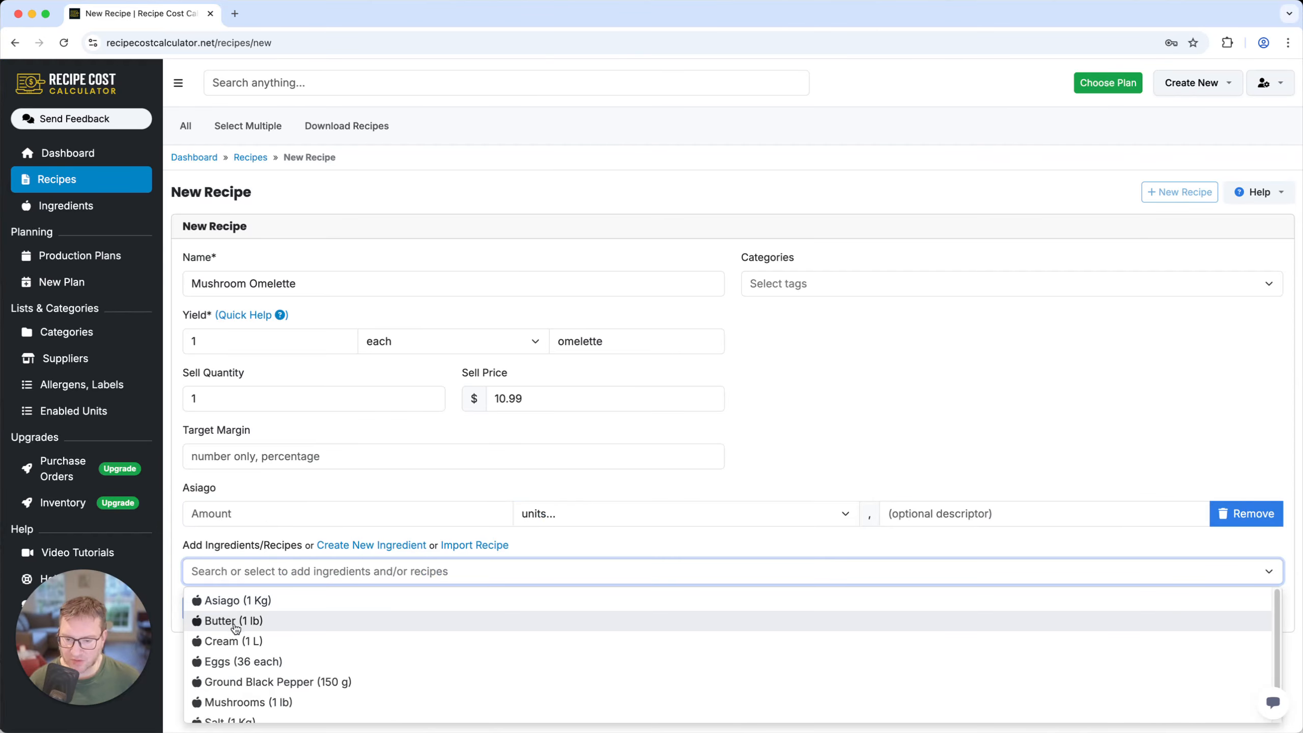
click(248, 620)
click(246, 630)
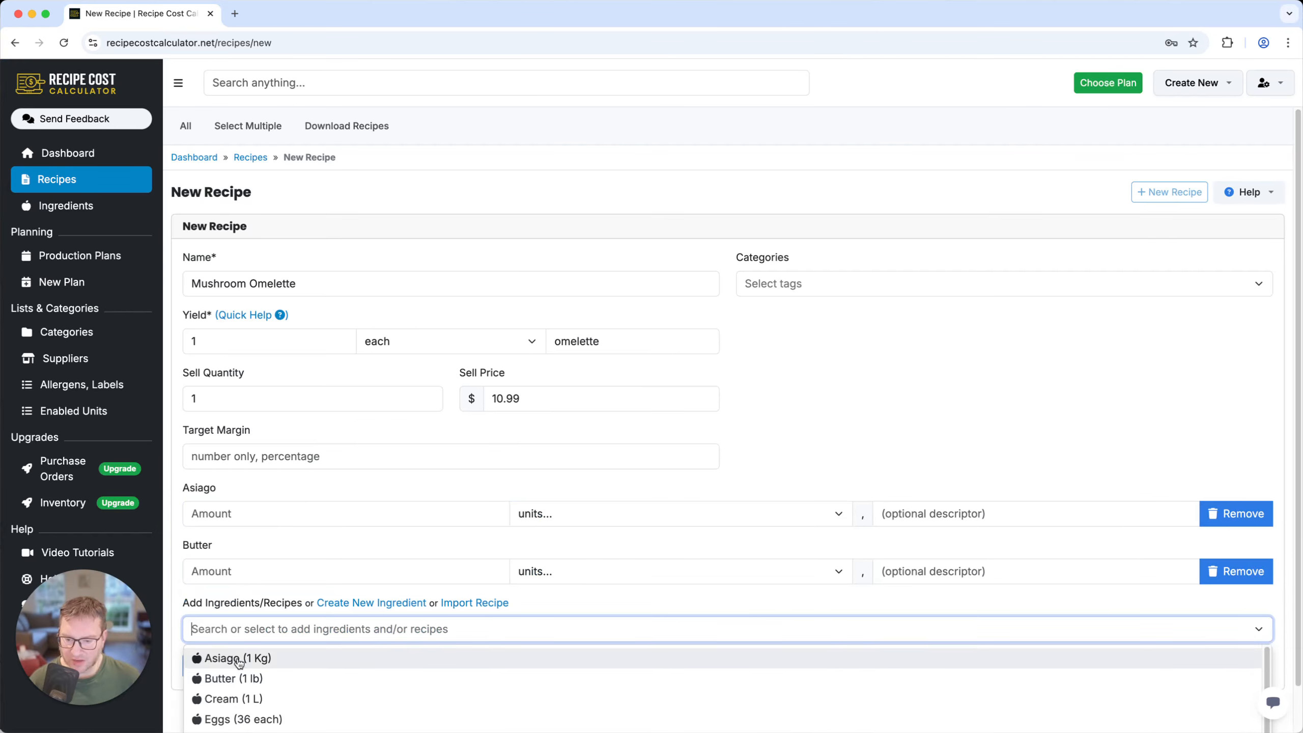
click(237, 700)
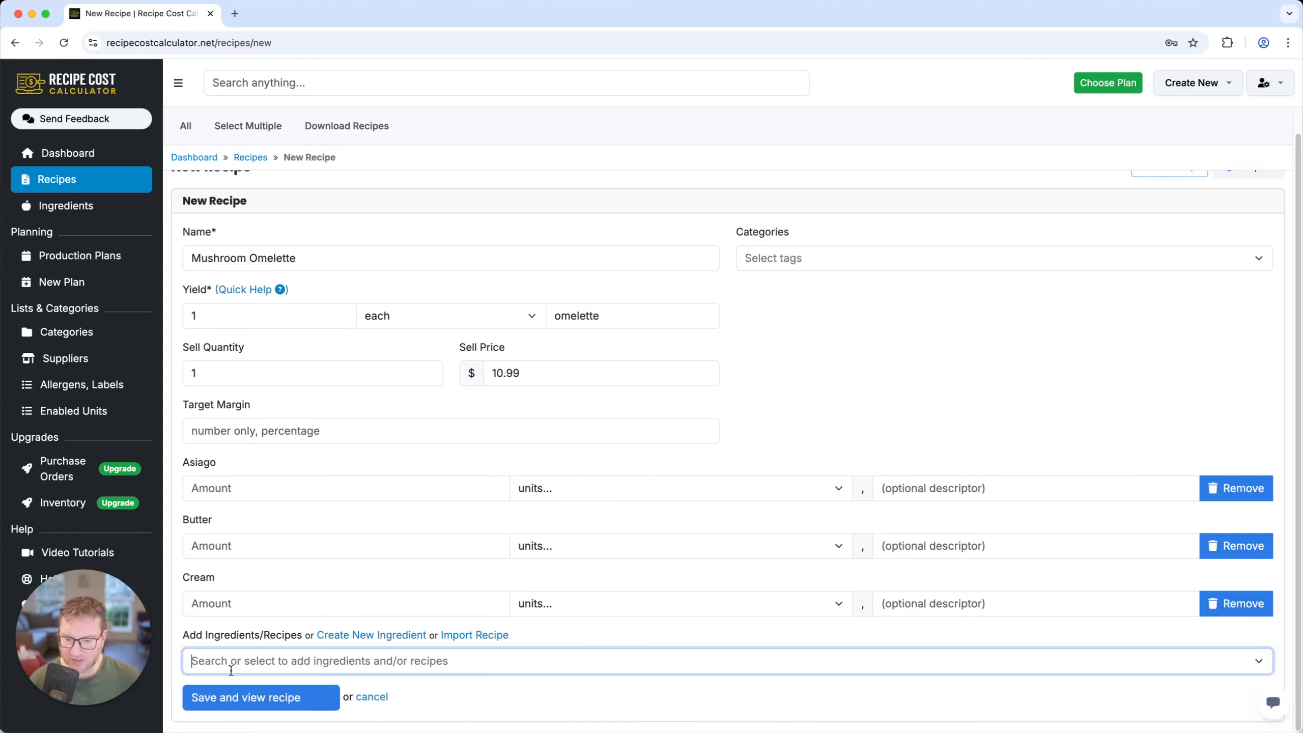
Add Eggs, Ground Black Pepper, Mushrooms and Salt to the recipe's ingredients
click(231, 671)
scroll(231, 703, down, 1)
click(225, 721)
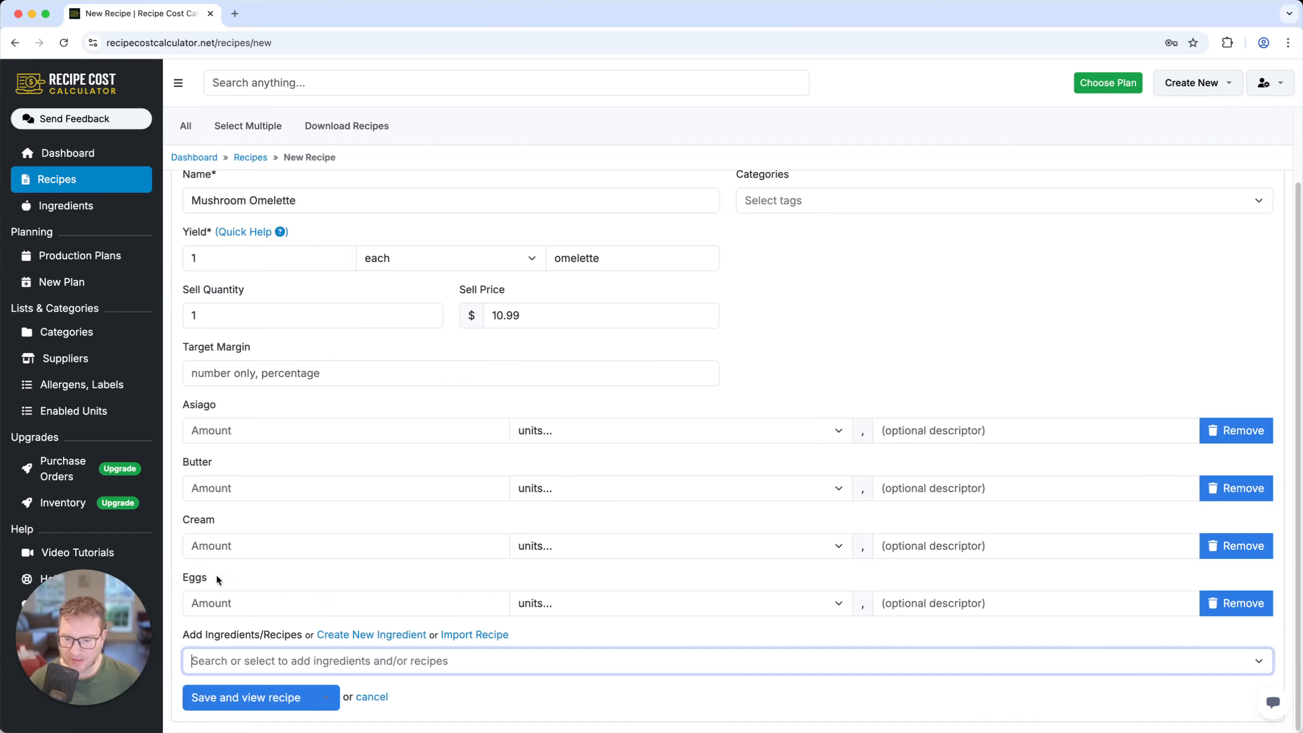
click(214, 668)
scroll(172, 673, down, 2)
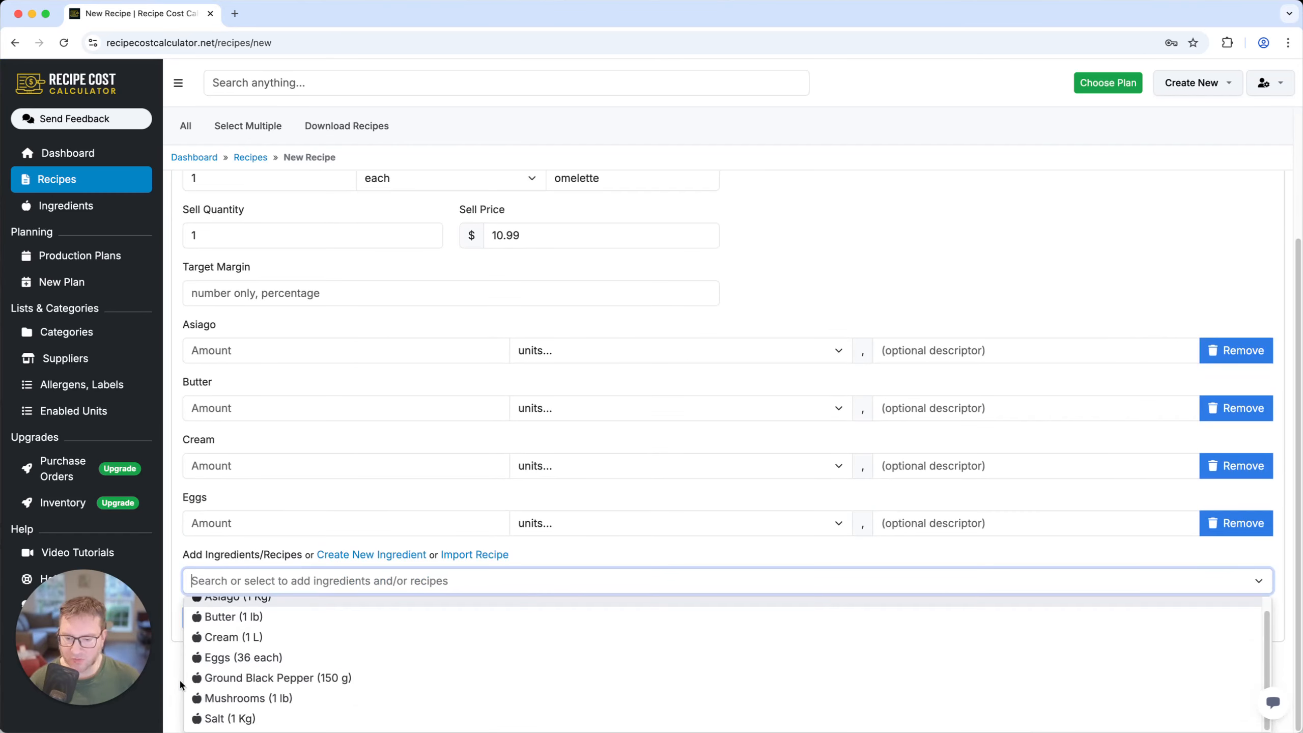
click(200, 678)
click(210, 664)
scroll(164, 665, down, 1)
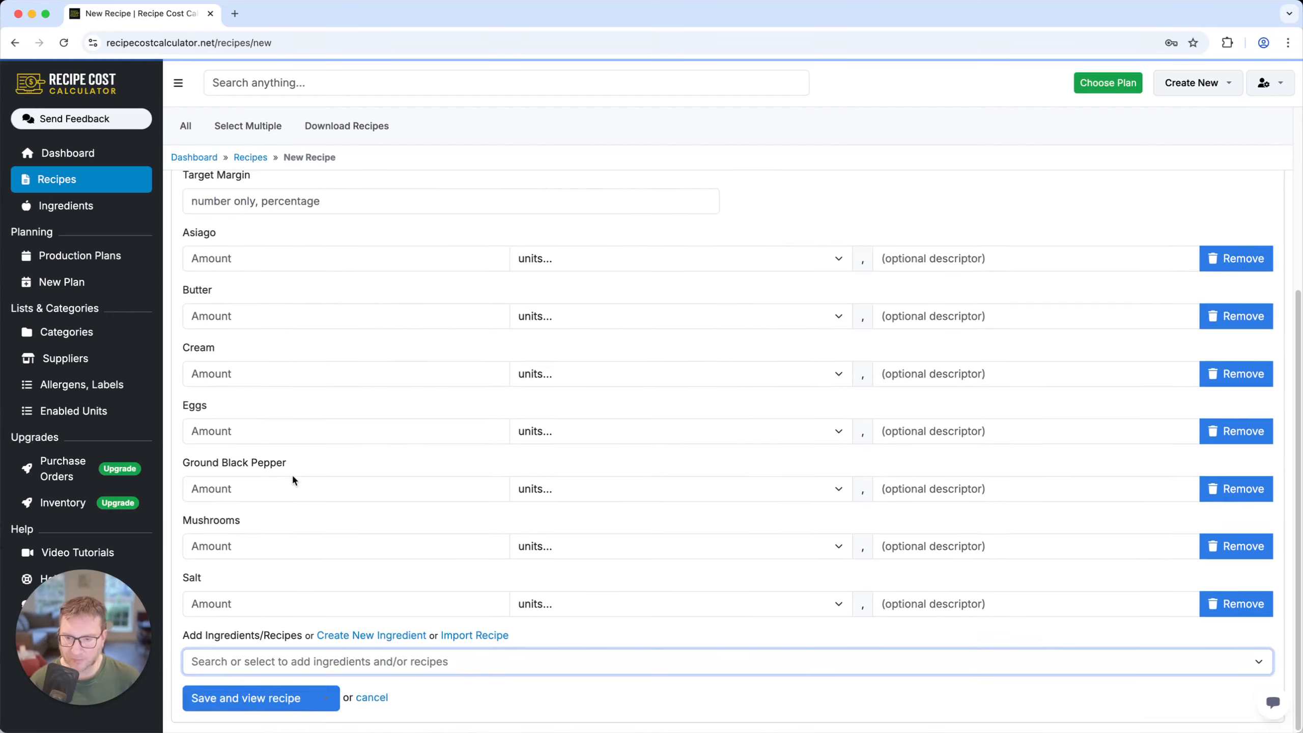
scroll(291, 474, up, 5)
scroll(320, 495, down, 5)
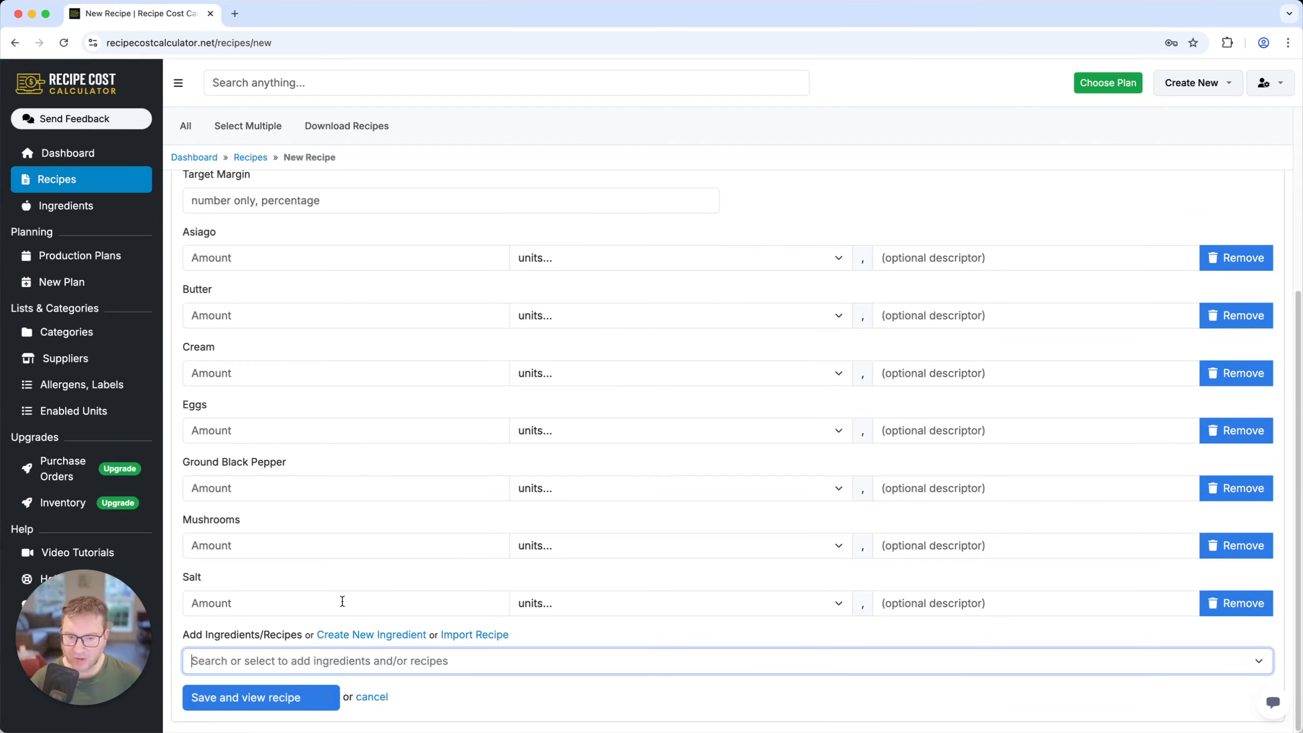
Set the Asiago amount in the recipe to 30 g
scroll(497, 427, up, 2)
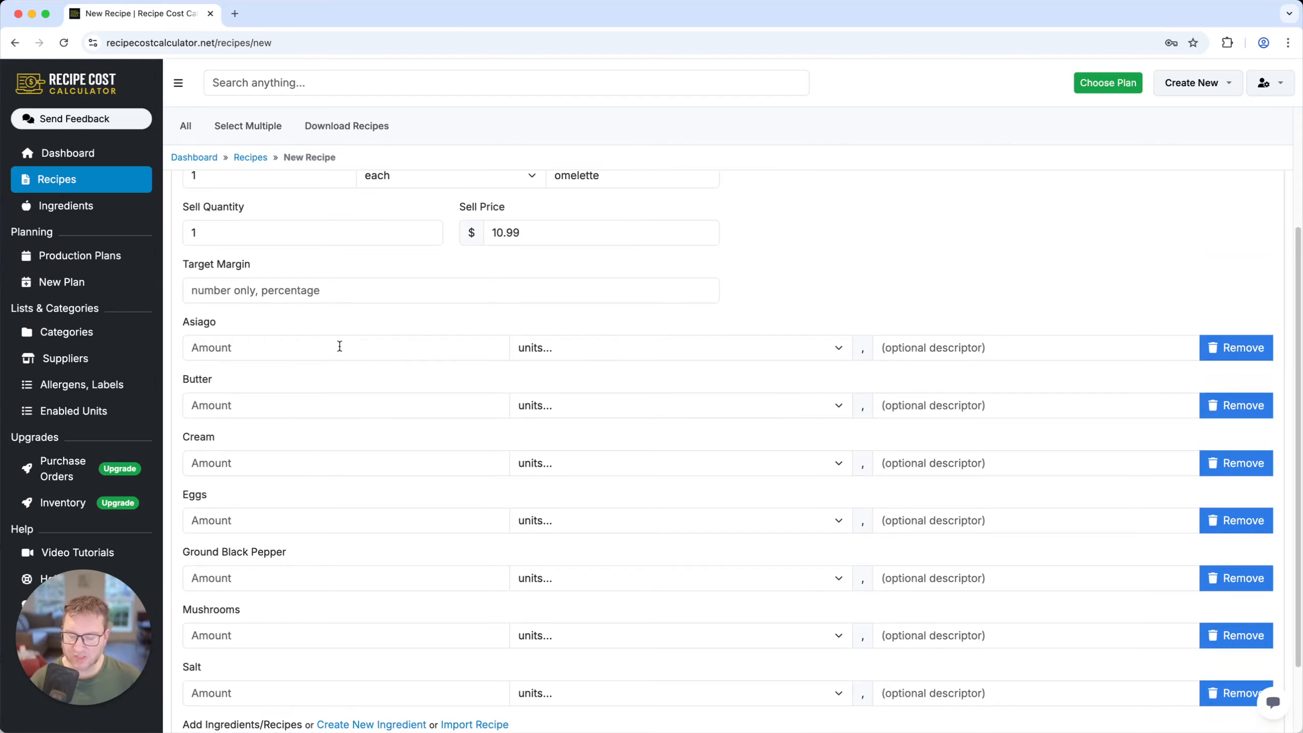
click(340, 347)
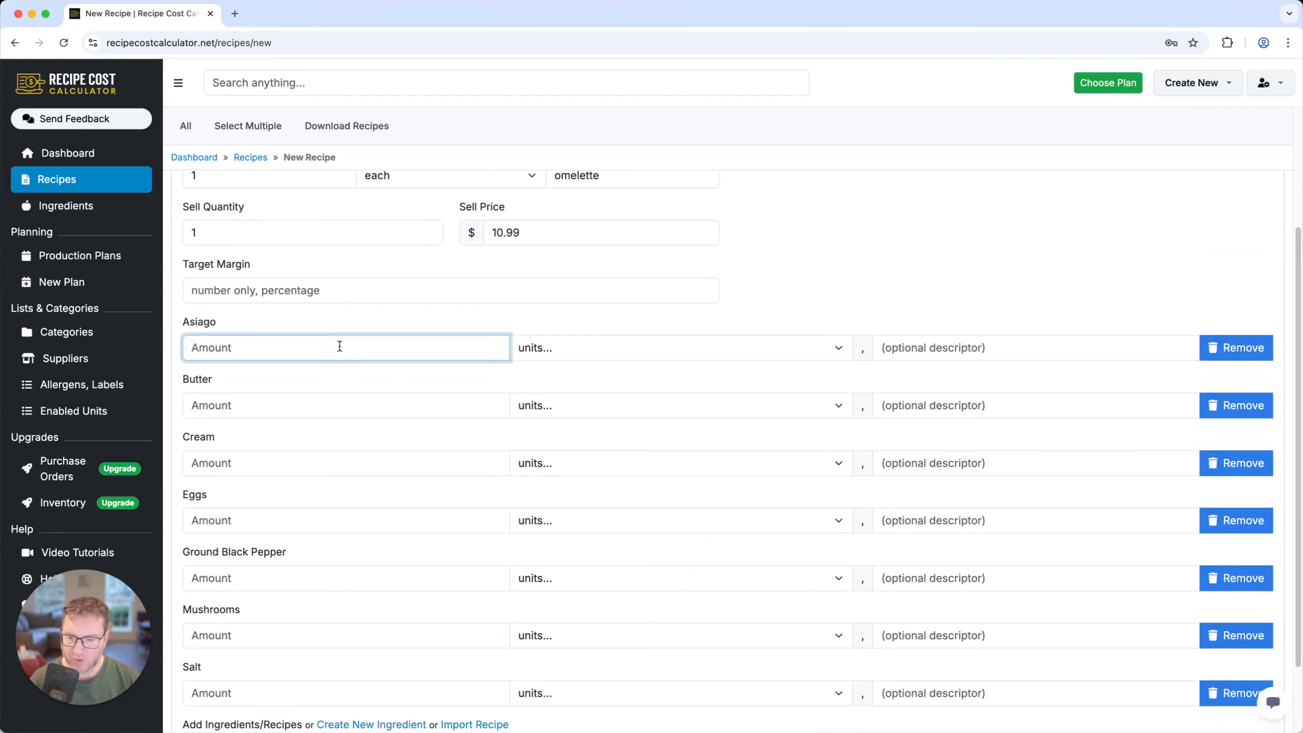
text(30)
key(Tab)
key(g)
key(Tab)
key(Tab)
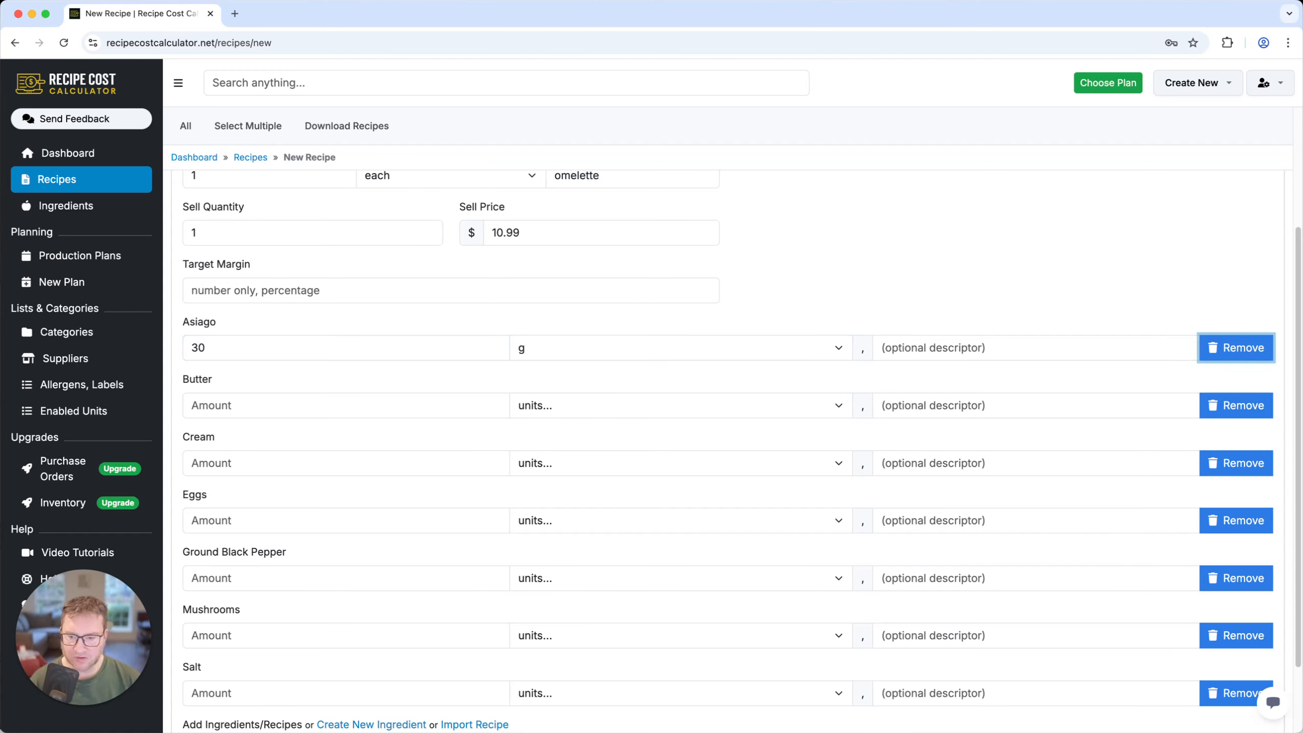
Set the Butter amount in the recipe to 15 g
key(Tab)
text(1)
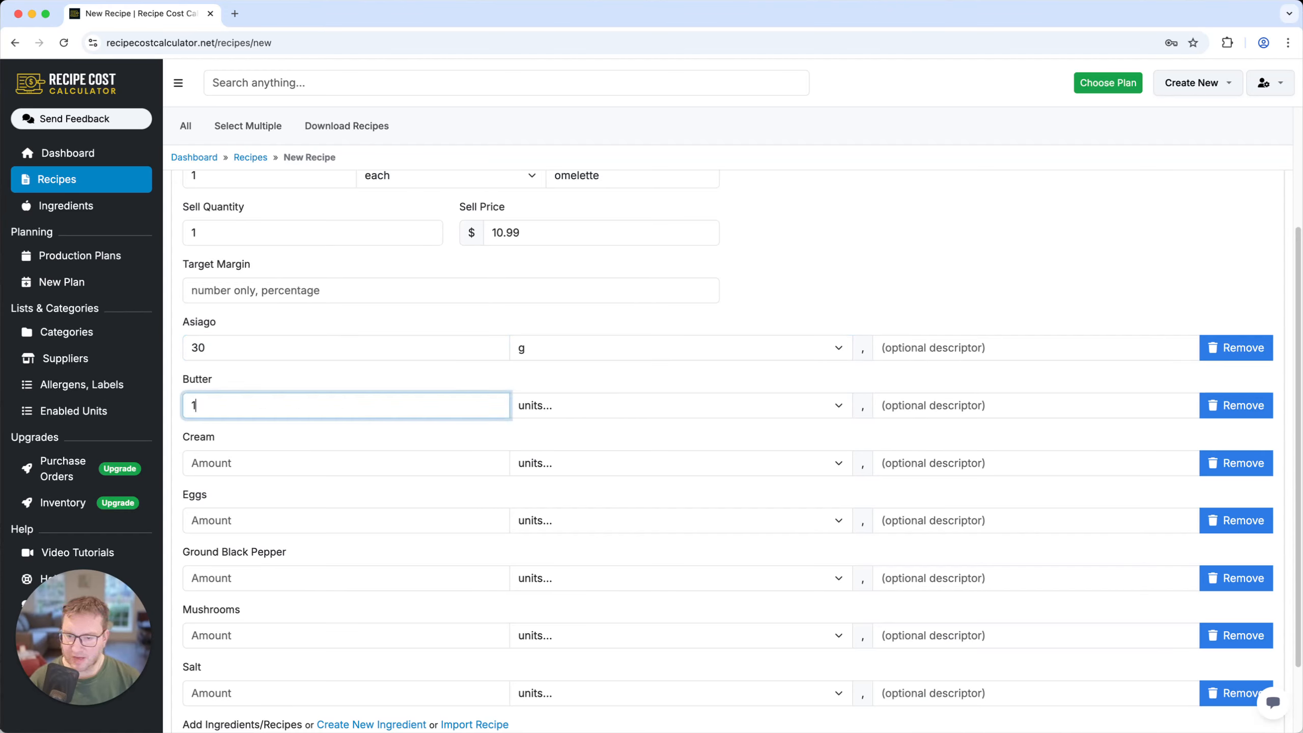
text(5)
key(Tab)
key(g)
key(Tab)
key(Tab)
Set the Cream amount in the recipe to 30 ml
key(Tab)
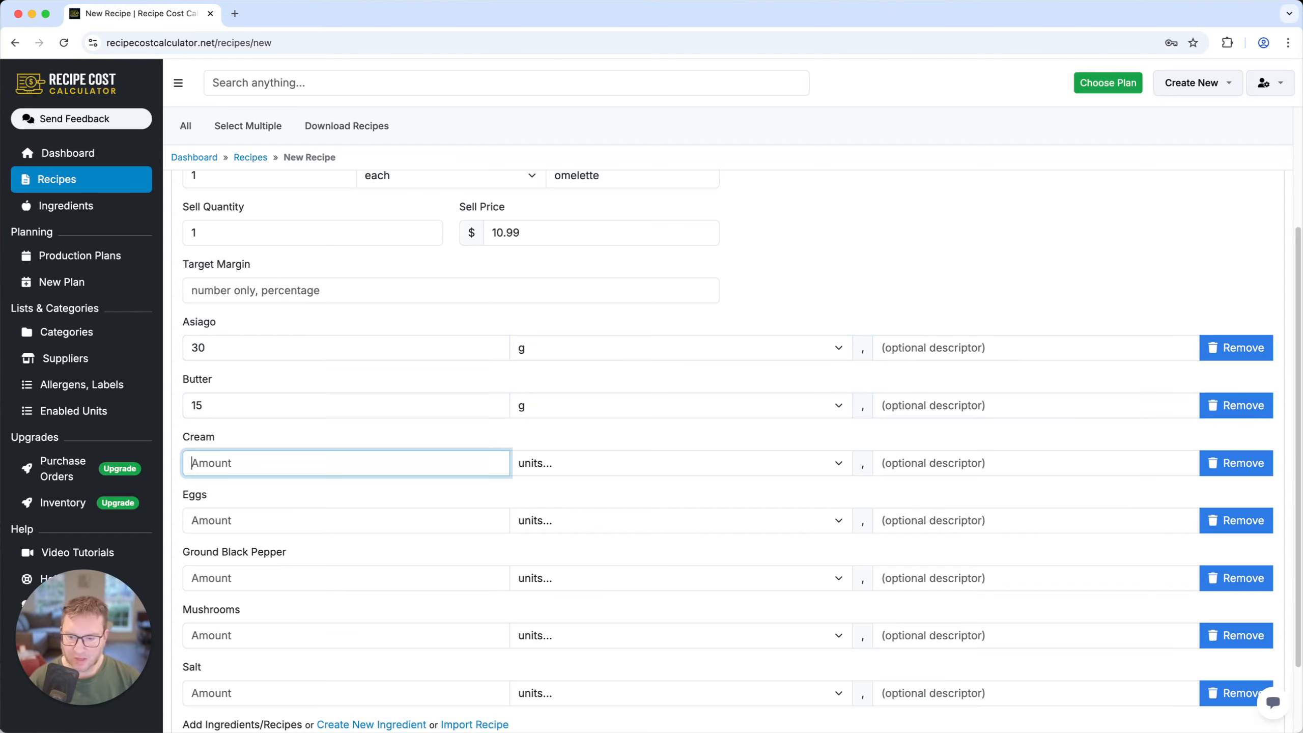
text(3)
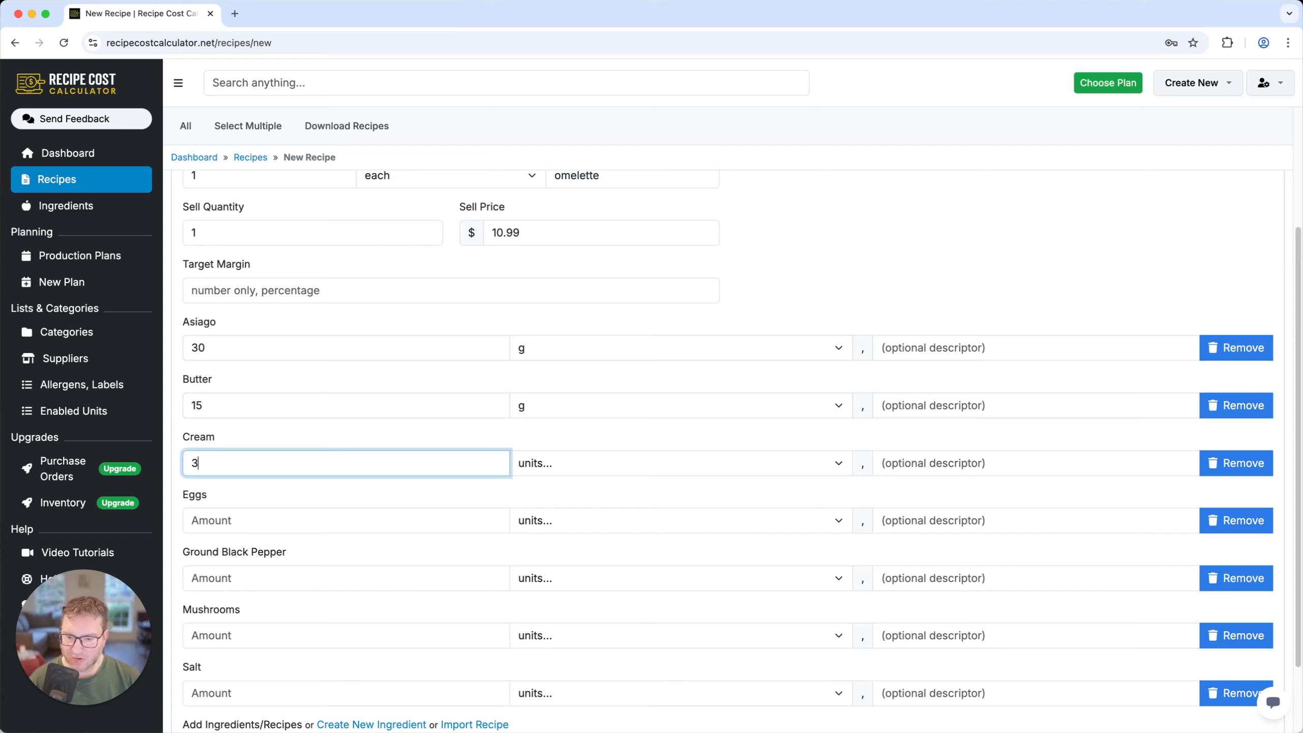
text(0)
key(Tab)
key(m)
key(l)
key(Tab)
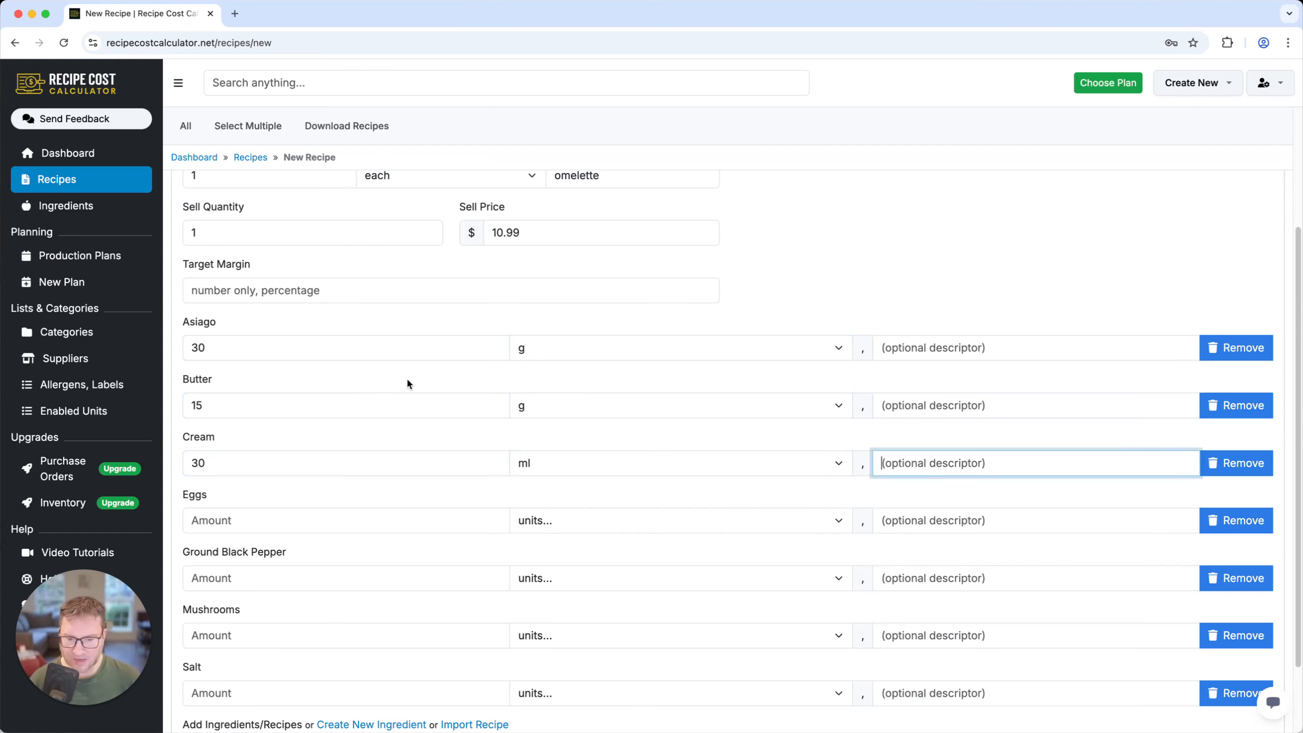
Set the Eggs amount in the recipe to 3 each
click(312, 515)
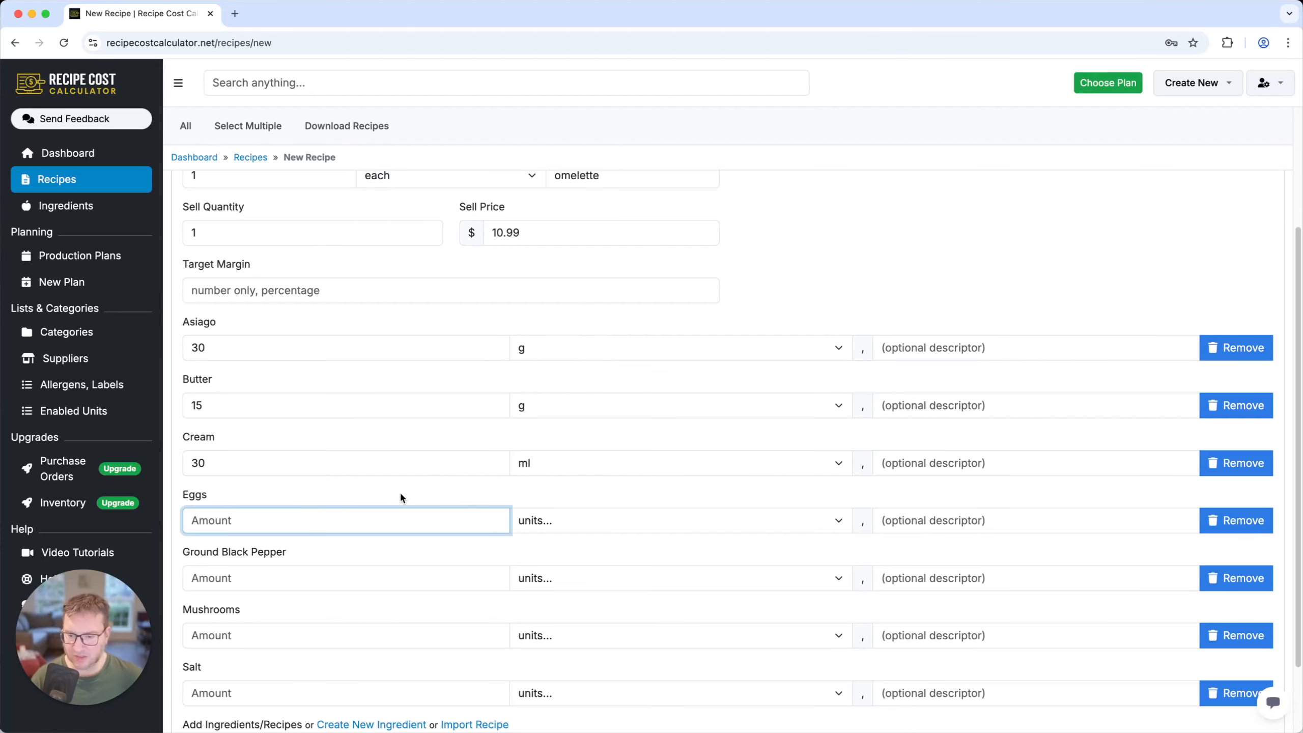
text(3)
key(Tab)
key(e)
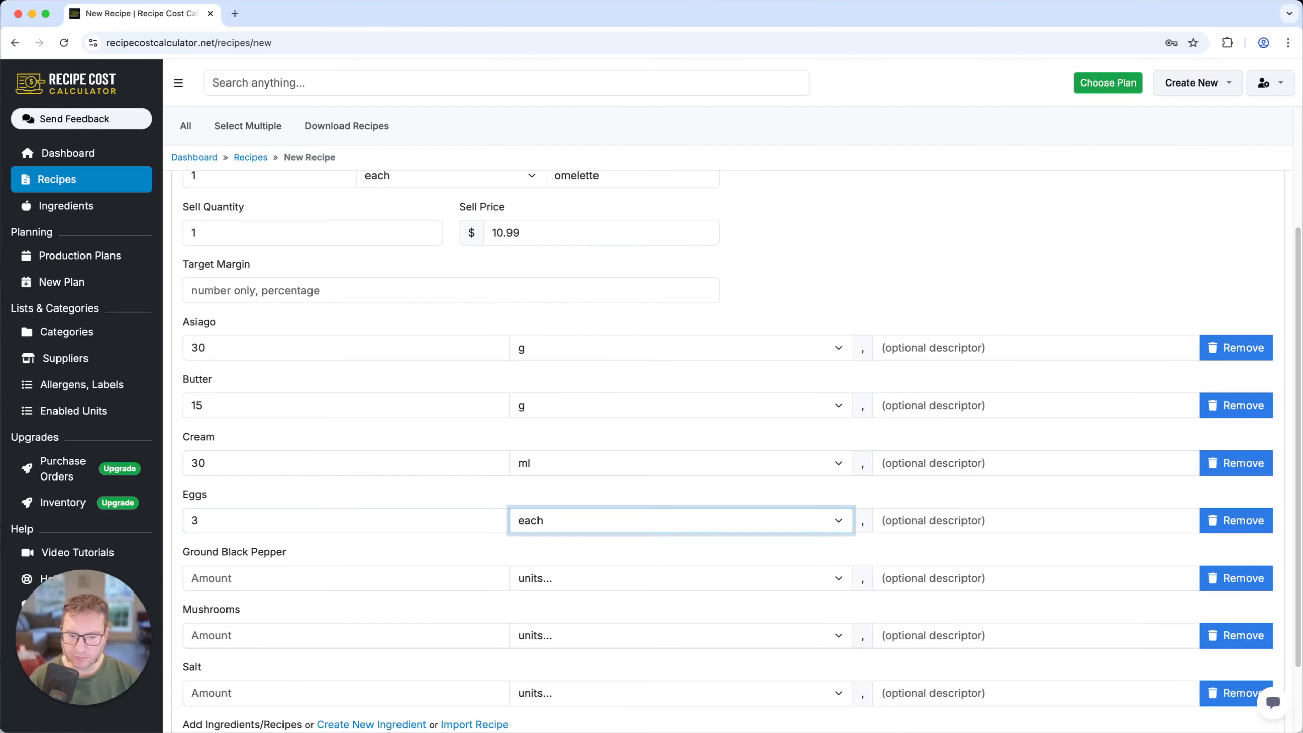
key(Tab)
Set the Ground Black Pepper amount in the recipe to 1 g
click(361, 579)
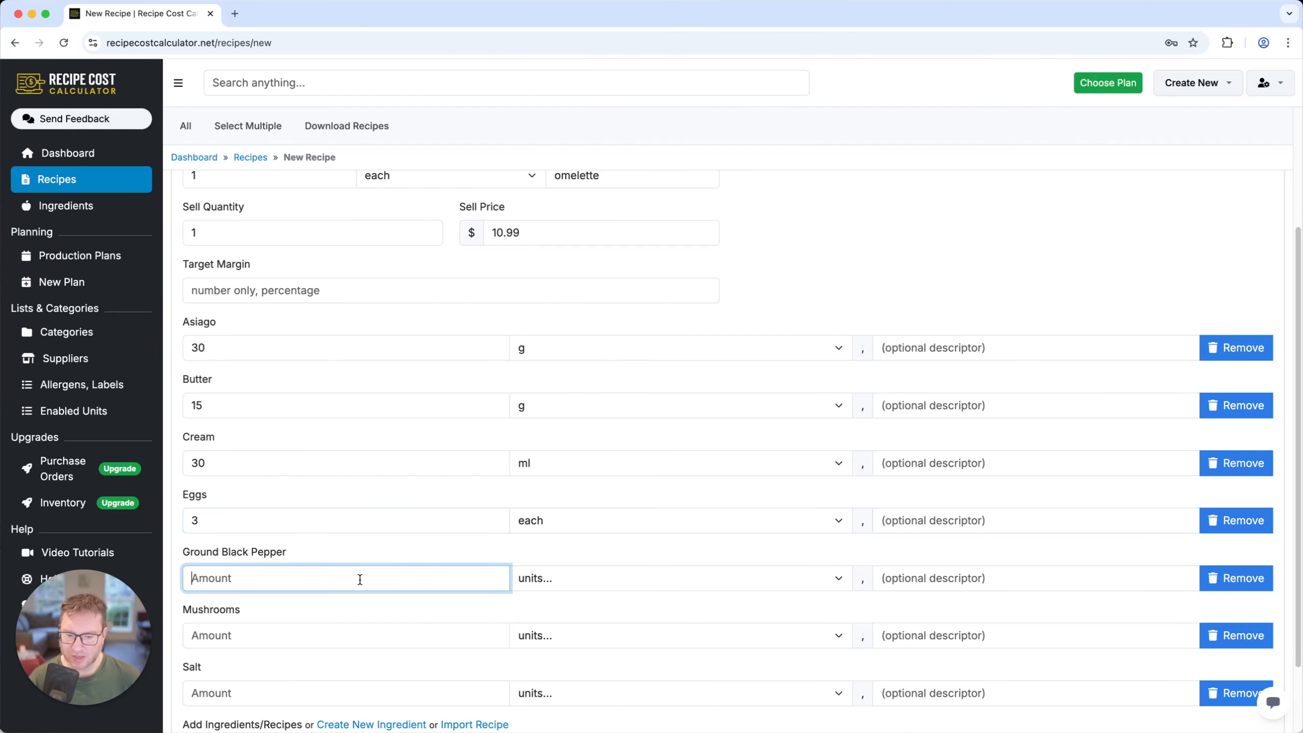
text(1)
click(530, 585)
click(537, 633)
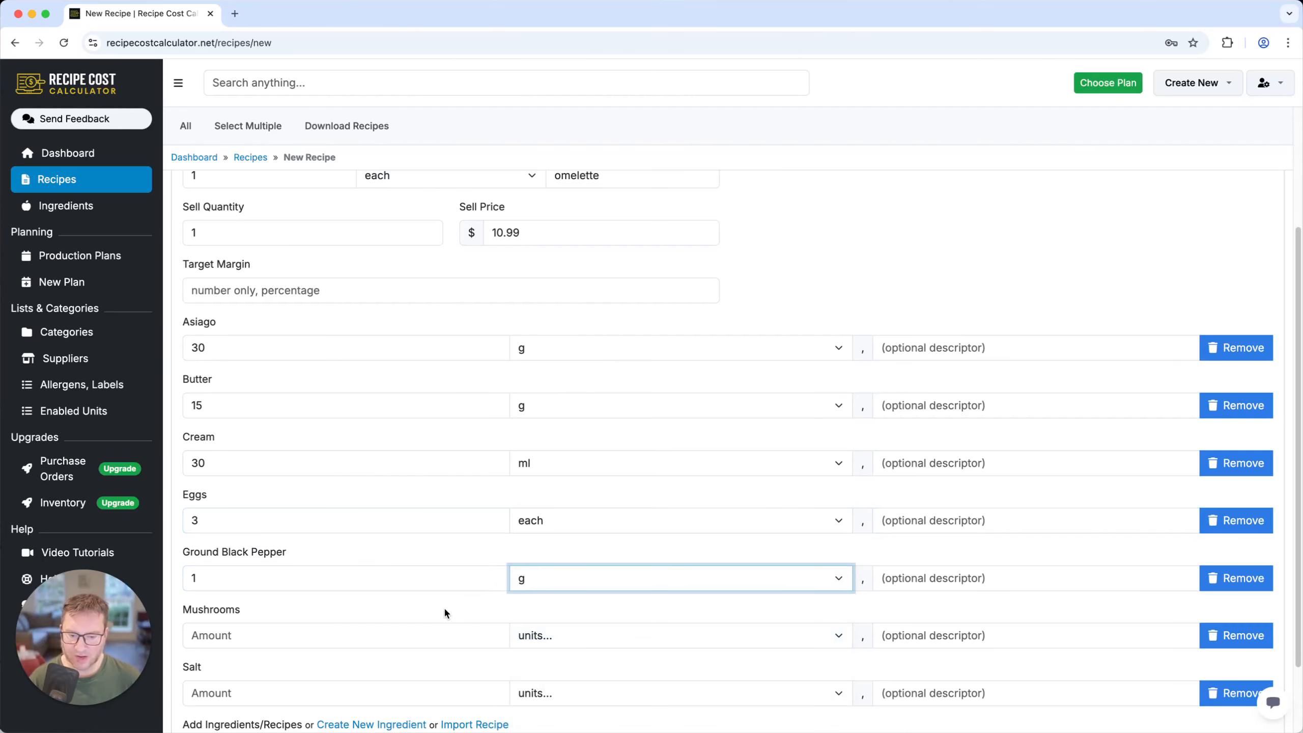
Set the Mushrooms amount in the recipe to 75 g with the descriptor "sliced"
scroll(285, 628, down, 3)
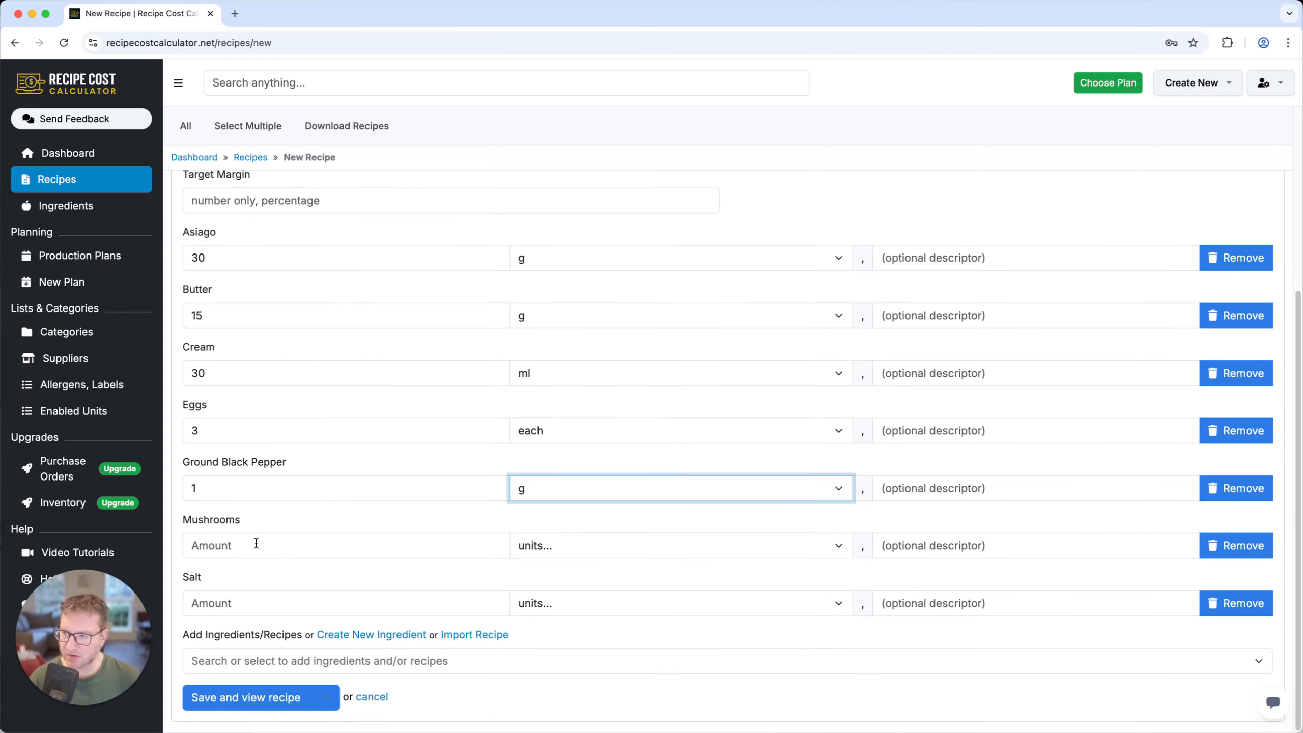
click(256, 543)
text(75)
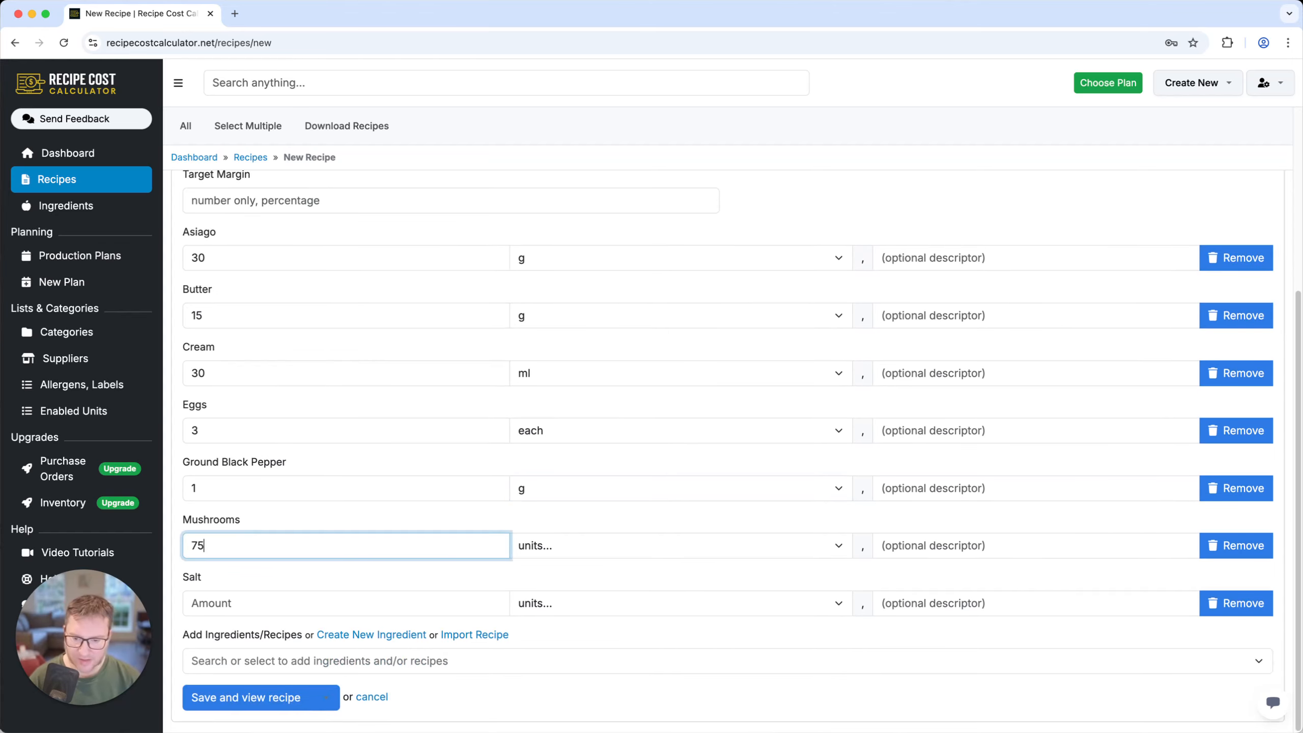
key(Tab)
key(g)
key(Tab)
text(sliced)
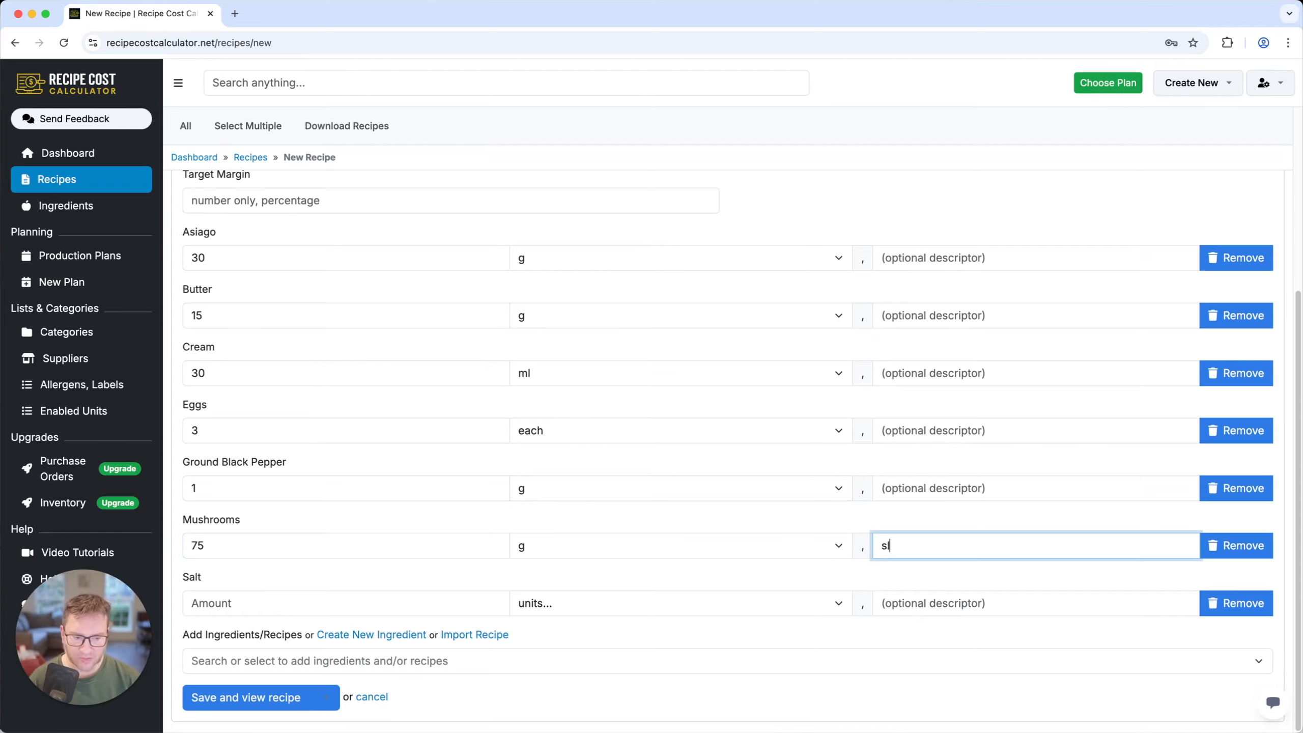
Set the Salt amount to 1 g, and save the recipe to view it
click(223, 607)
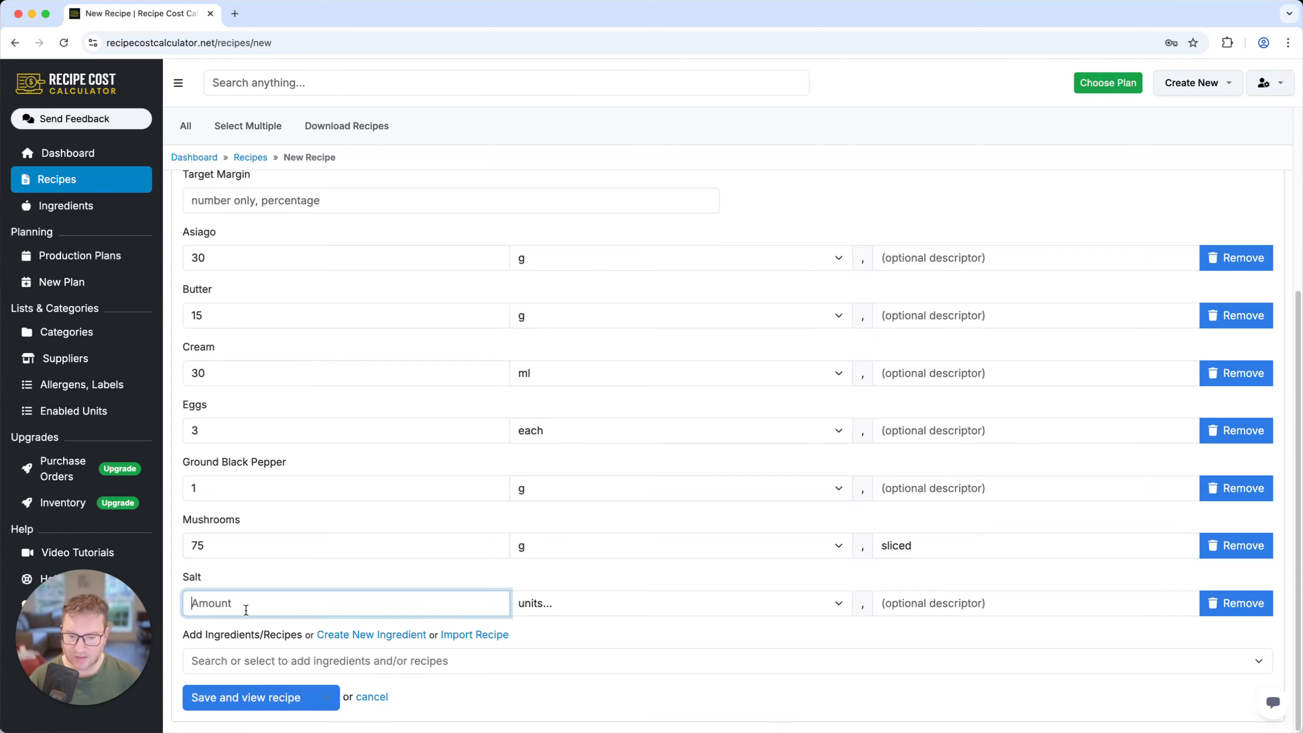
text(1)
click(575, 602)
click(577, 657)
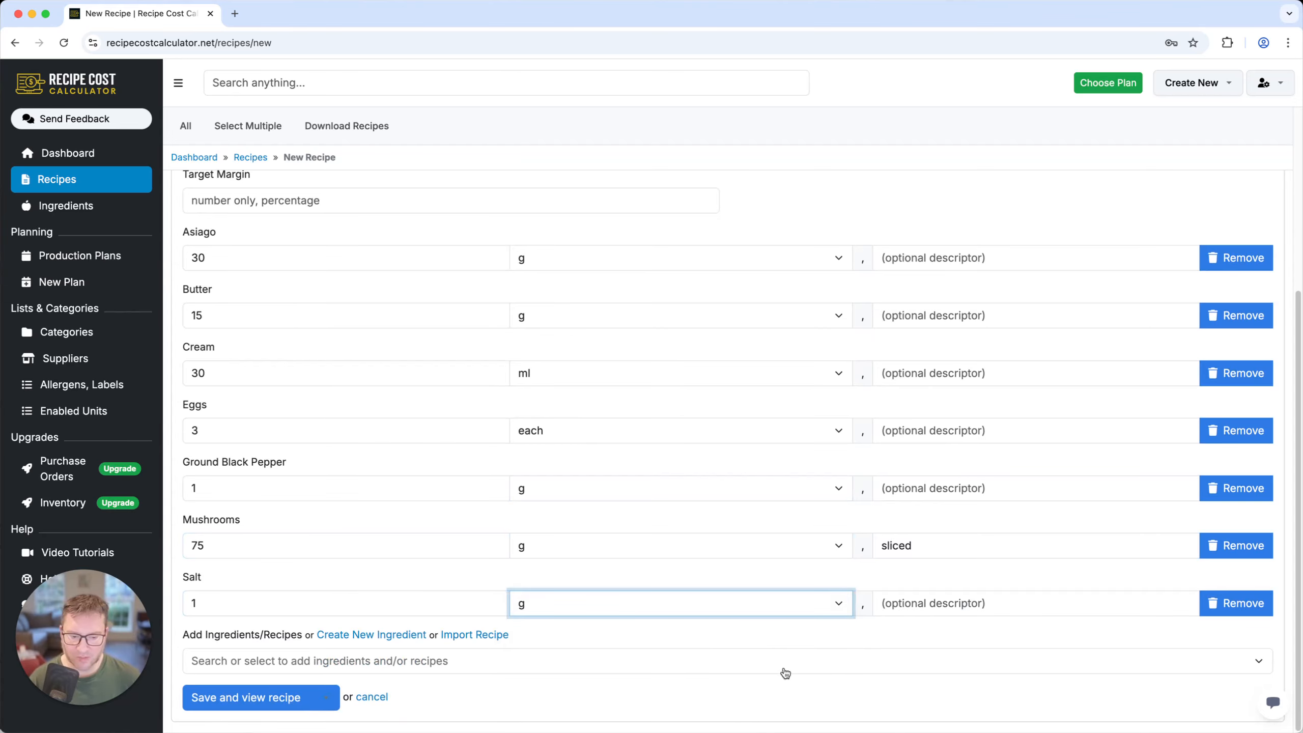
click(247, 704)
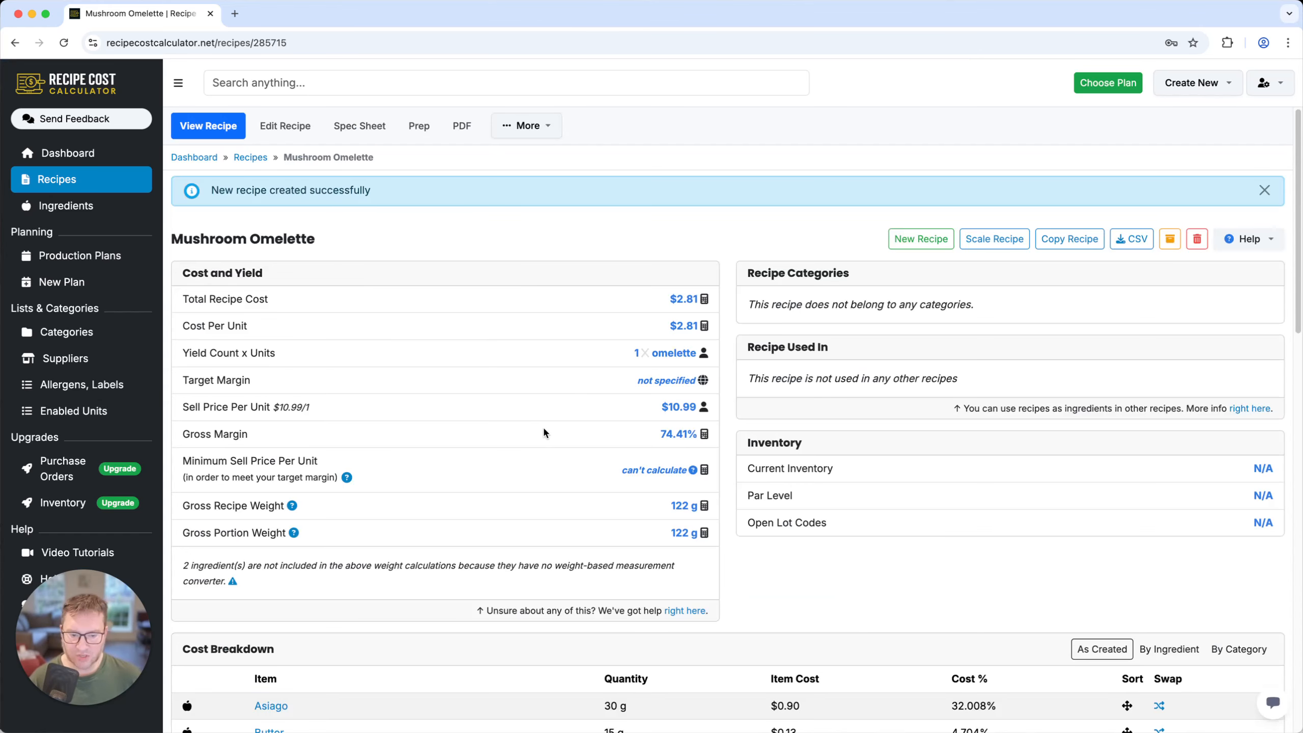
Review the Mushroom Omelette's cost and yield figures, its cost breakdown and the cost-by-ingredient chart
scroll(543, 426, down, 1)
scroll(541, 424, down, 5)
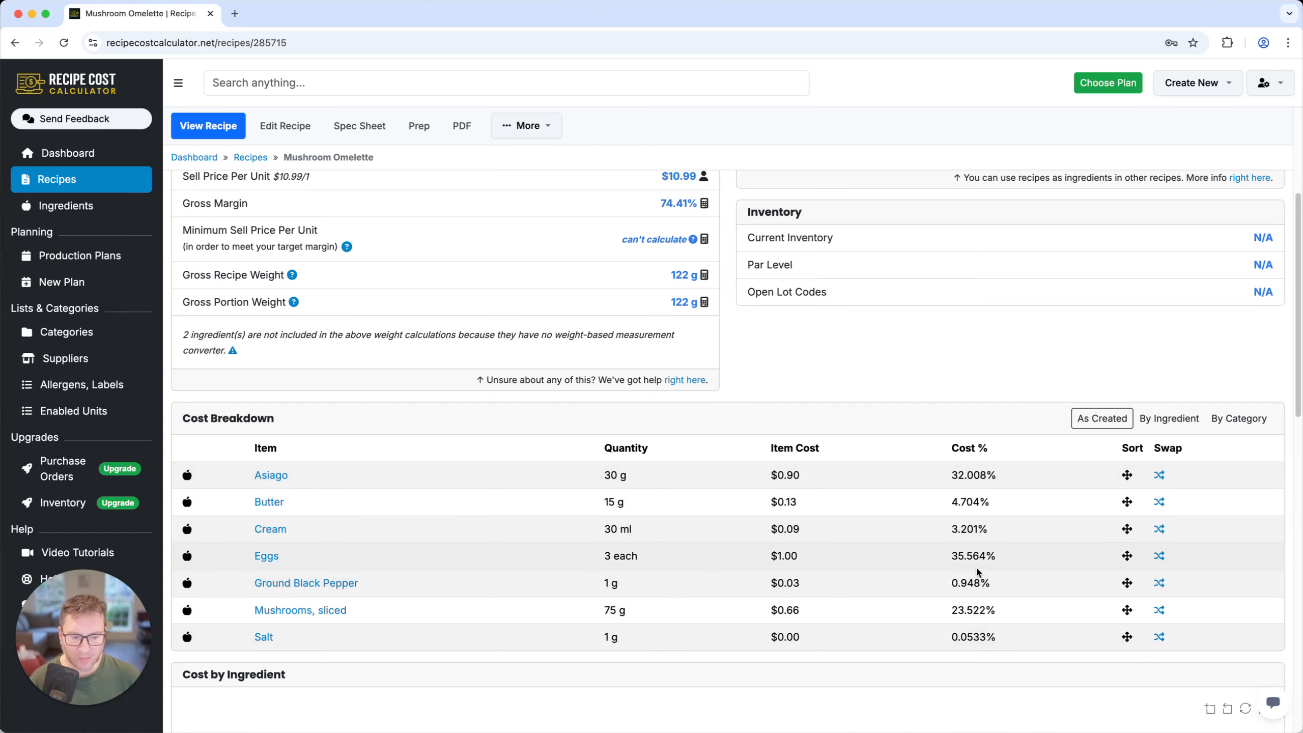
scroll(788, 532, down, 10)
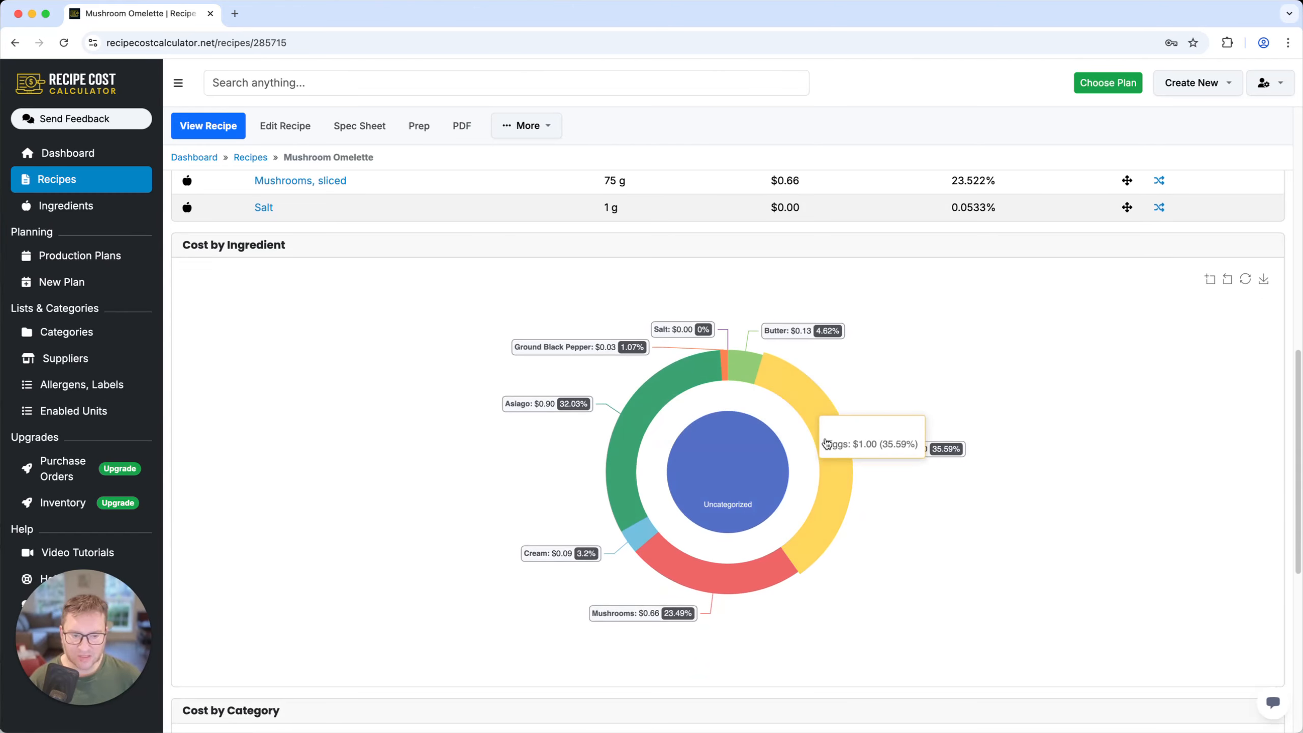
scroll(426, 369, up, 15)
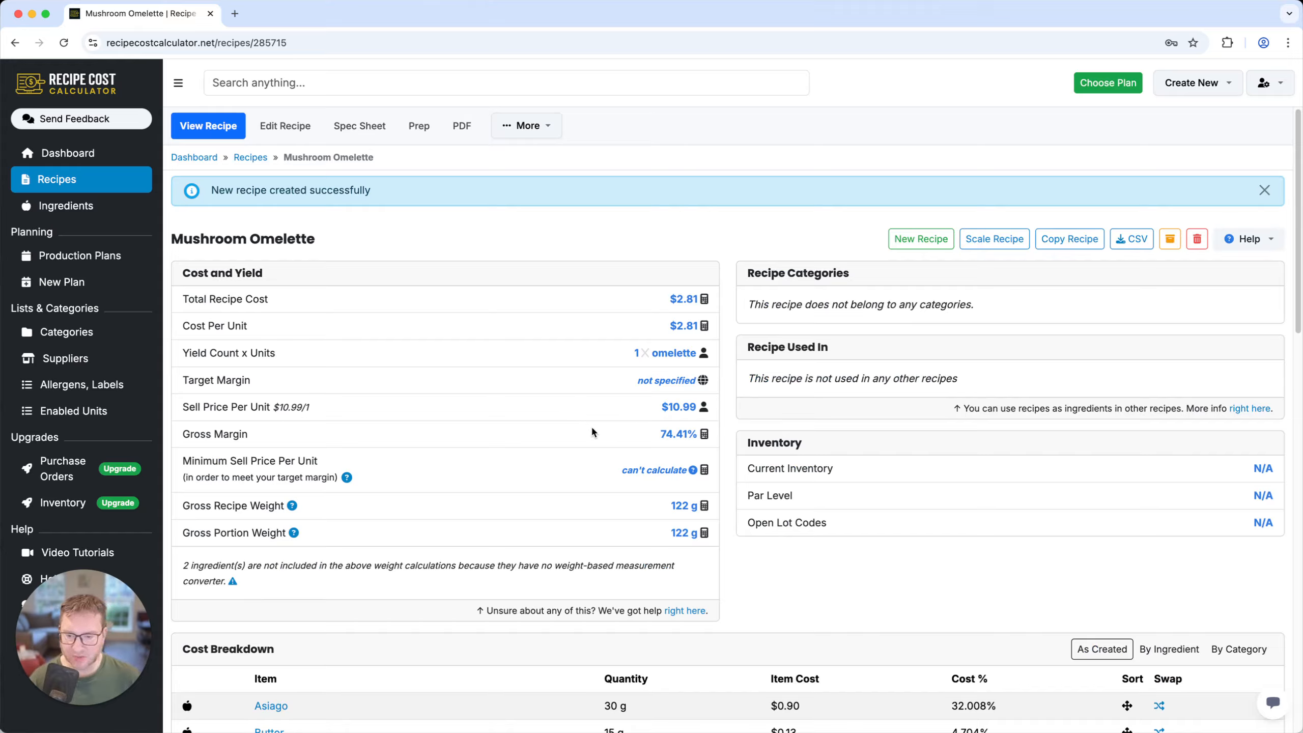
scroll(580, 428, down, 7)
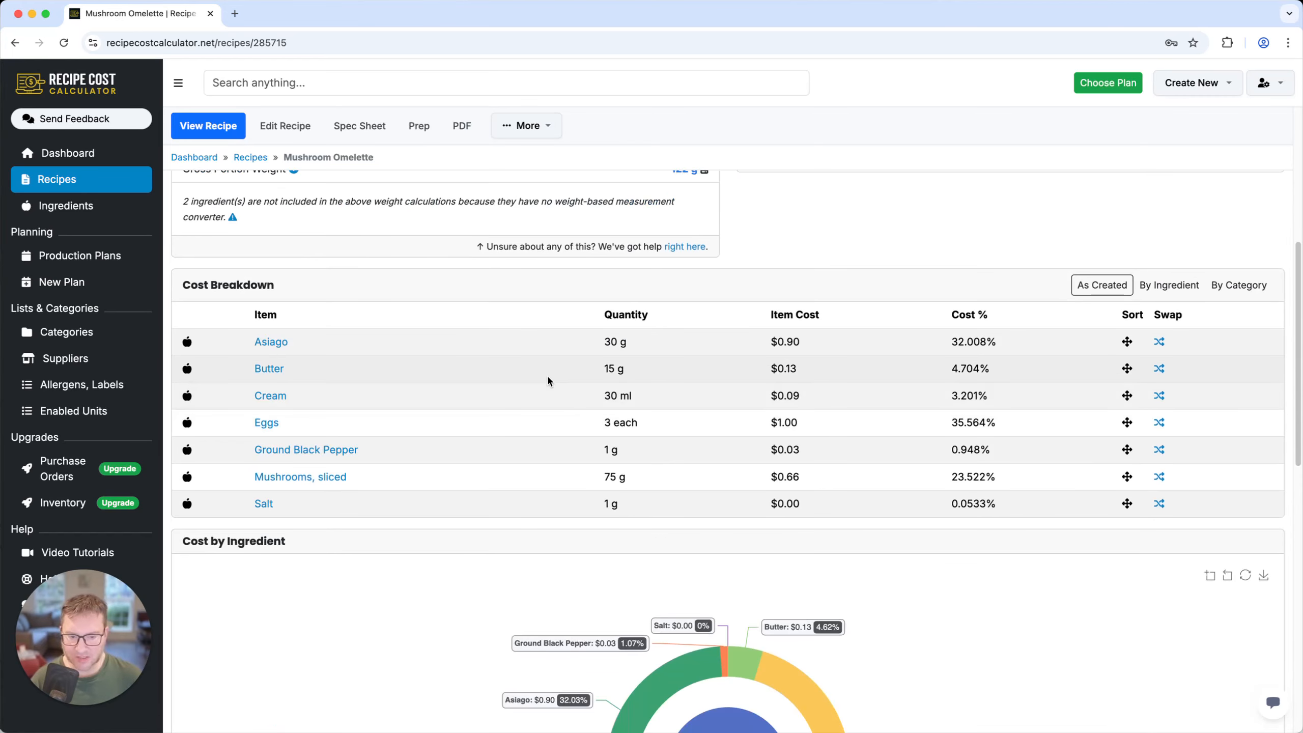
scroll(549, 401, up, 2)
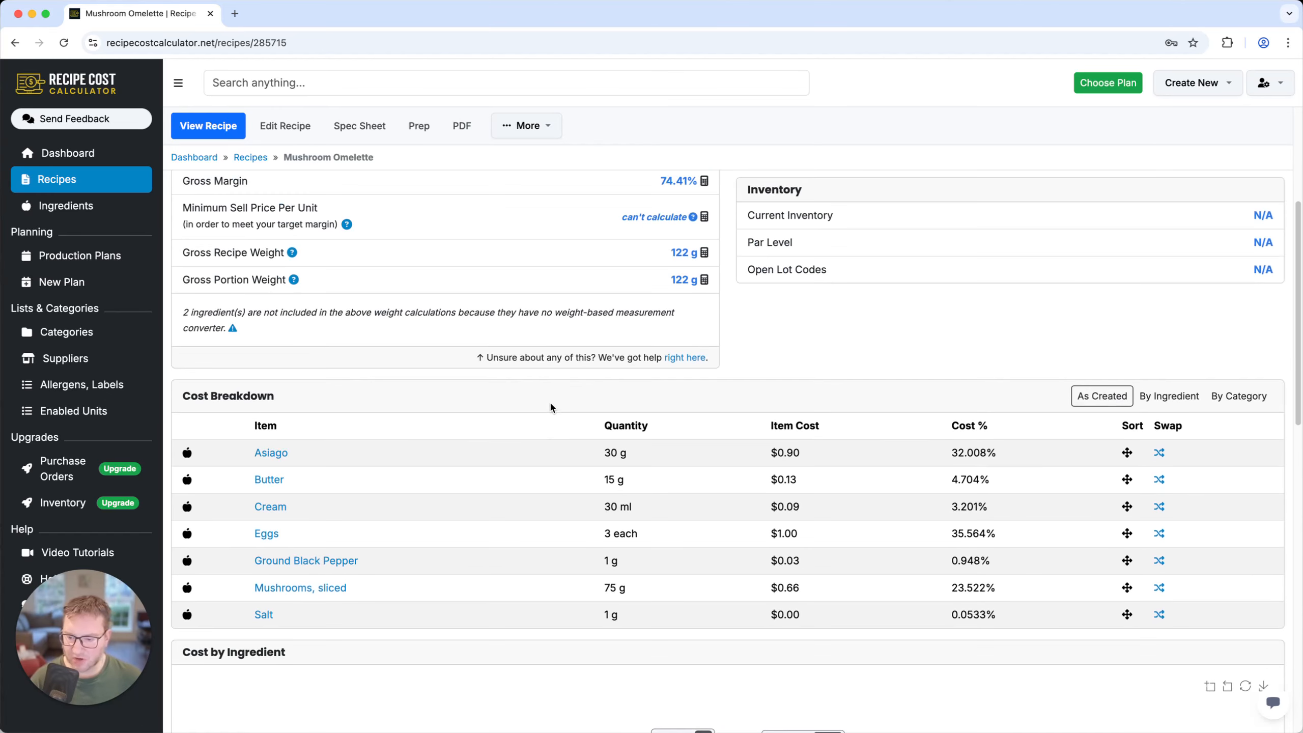
scroll(555, 390, up, 5)
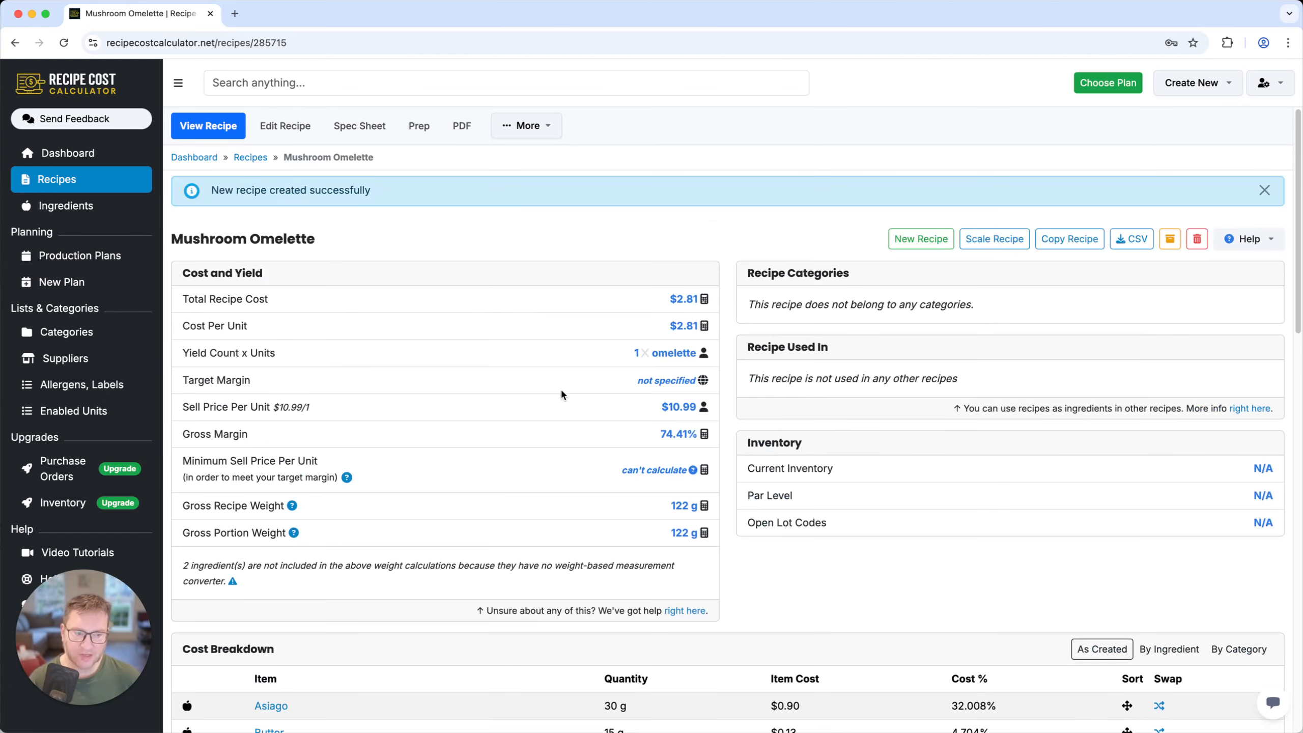